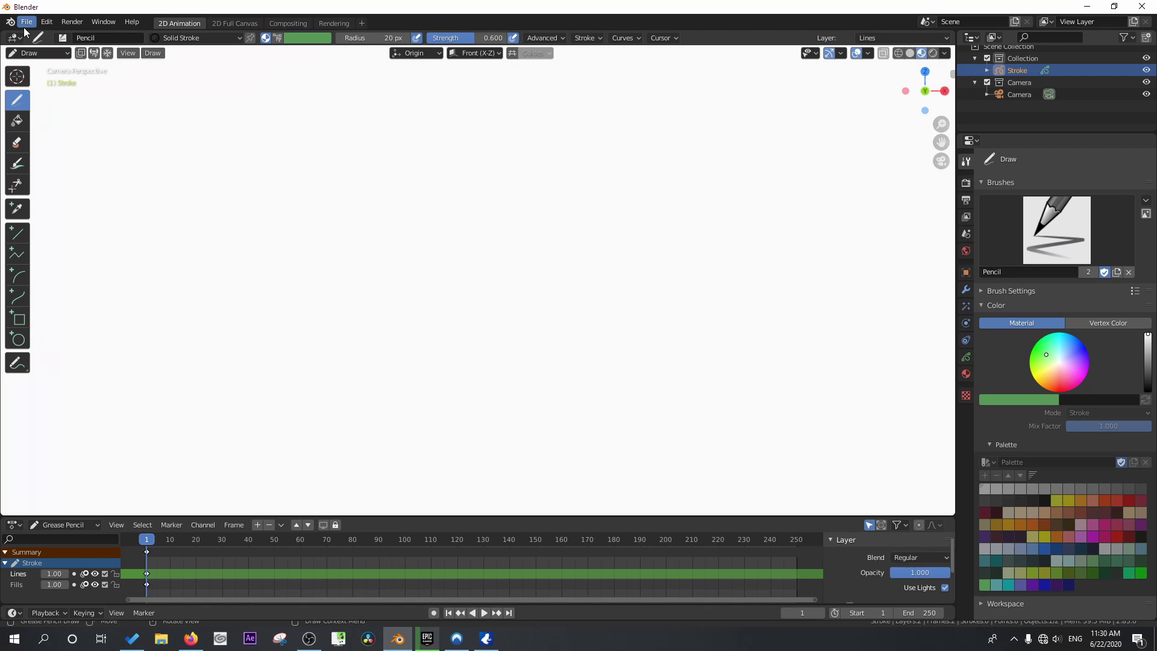
# Start a new 2D Animation file, then draw a test pencil stroke and undo it
pyautogui.click(27, 22)
pyautogui.moveTo(30, 38)
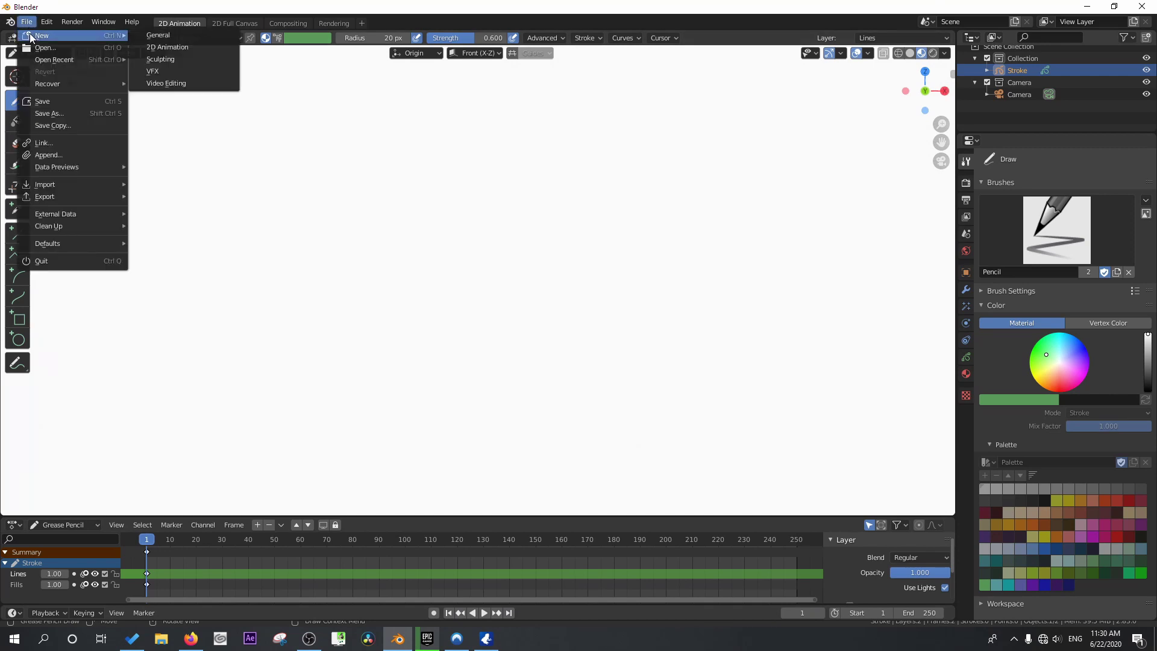
pyautogui.click(167, 47)
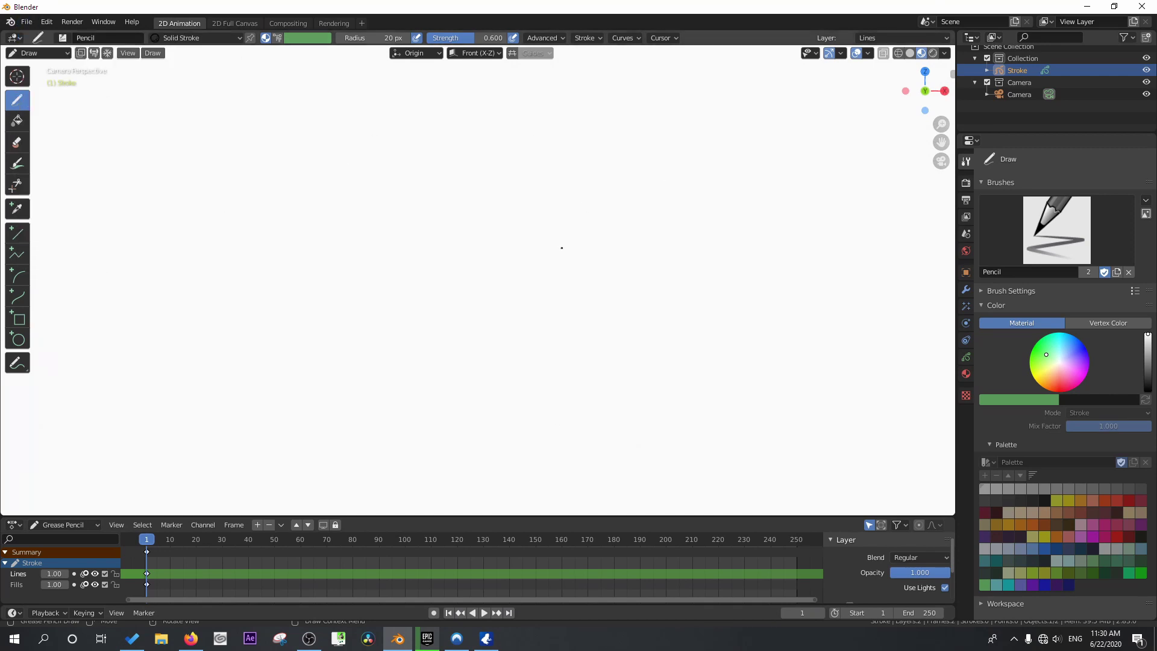
pyautogui.moveTo(635, 253); pyautogui.dragTo(262, 276)
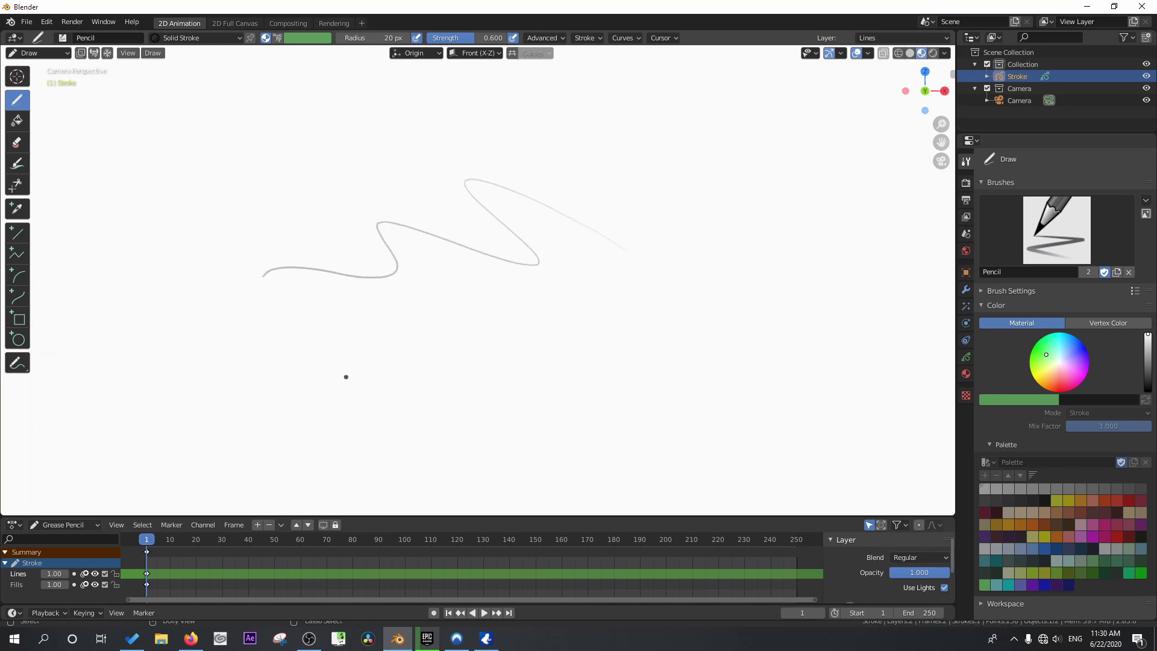
pyautogui.hotkey('ctrl', 'z')
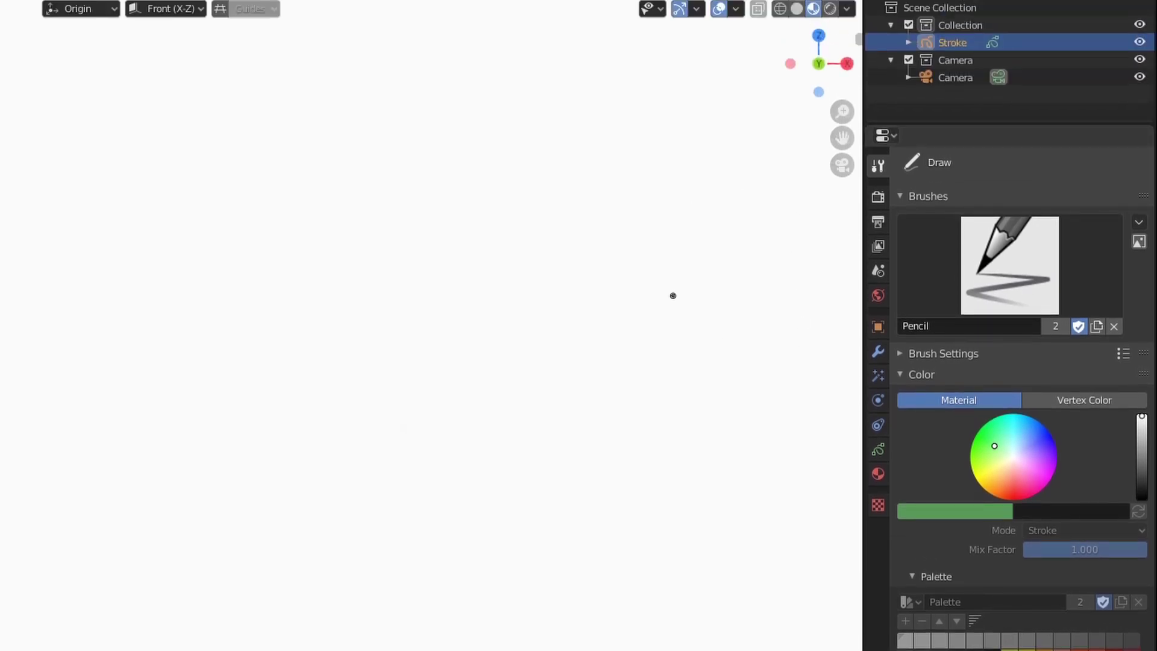
# Show a widened sidebar Tool tab with Brushes collapsed, and display the Stroke object's materials
pyautogui.press('n')
pyautogui.click(851, 74)
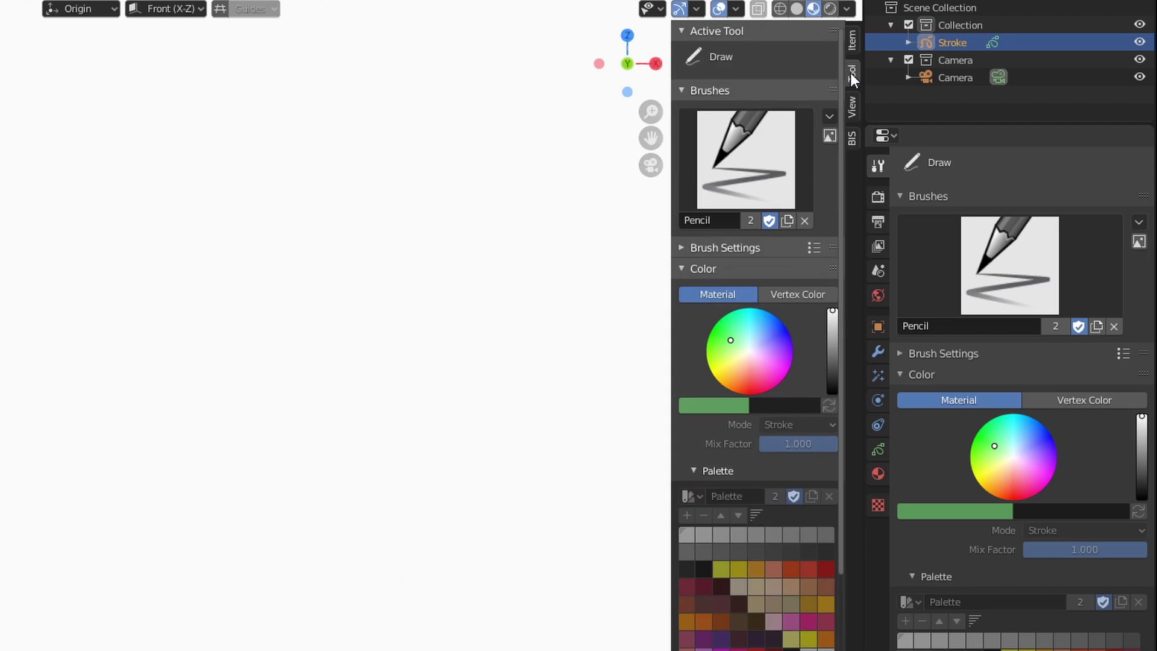
pyautogui.moveTo(667, 206); pyautogui.dragTo(591, 205)
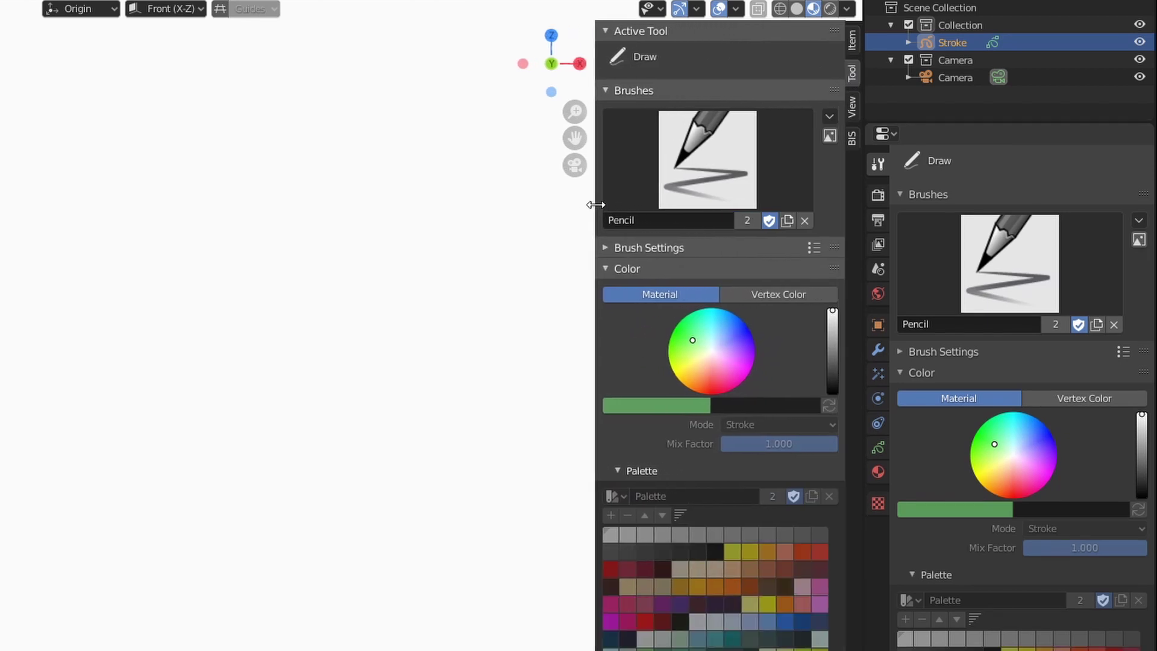
pyautogui.click(602, 90)
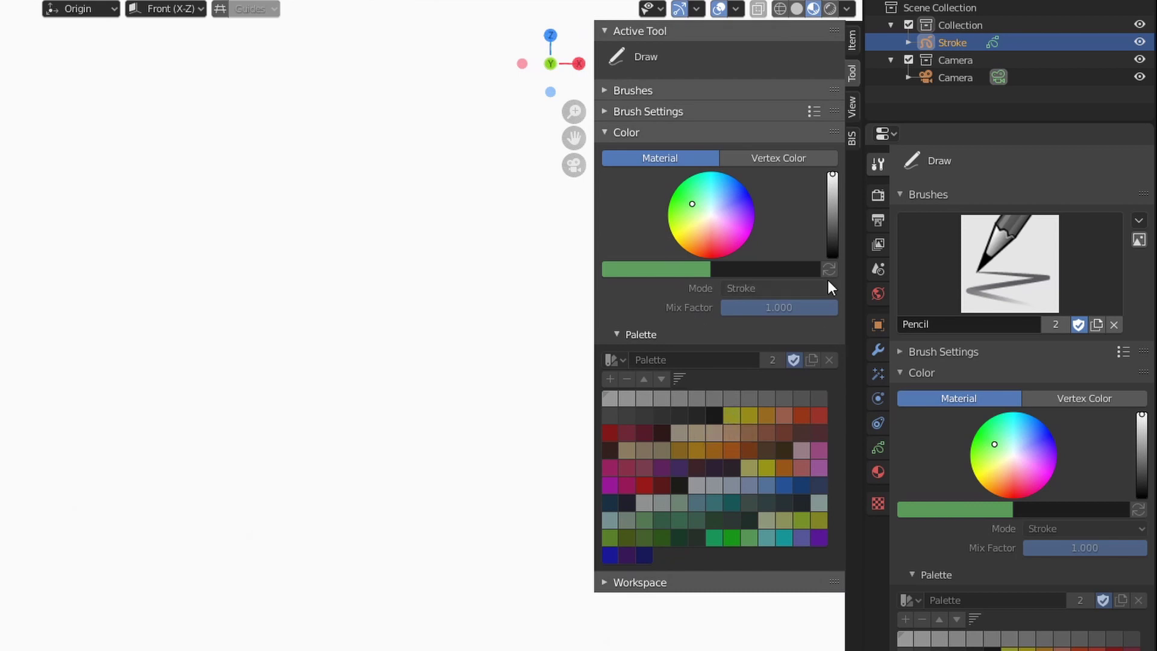
pyautogui.click(878, 449)
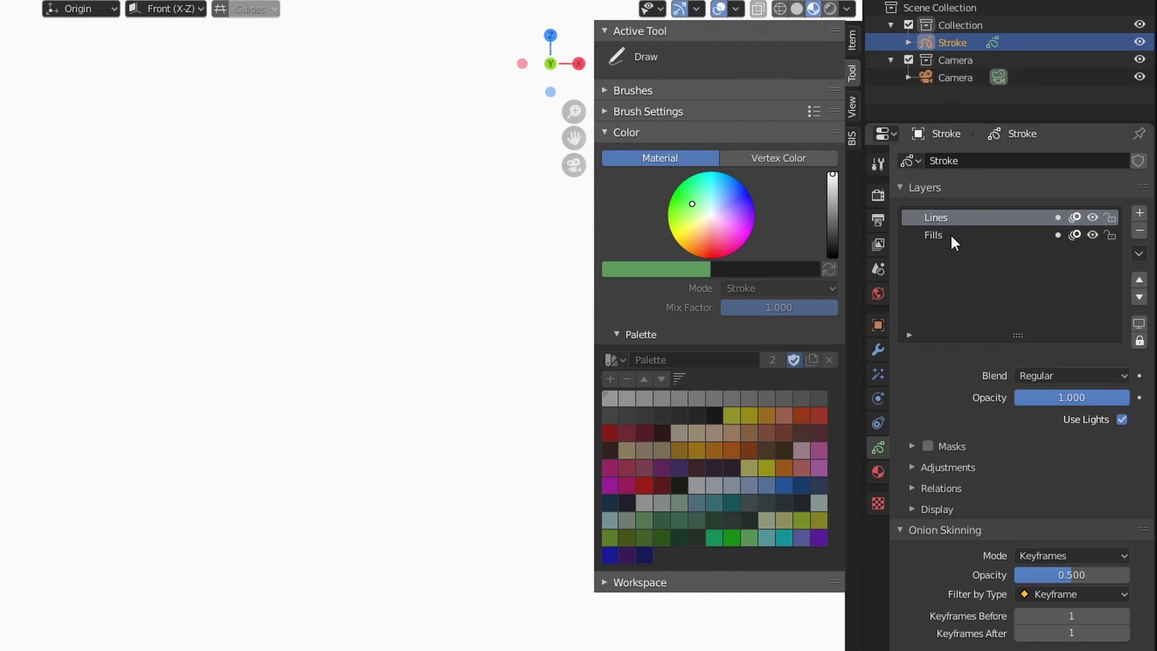
pyautogui.click(878, 474)
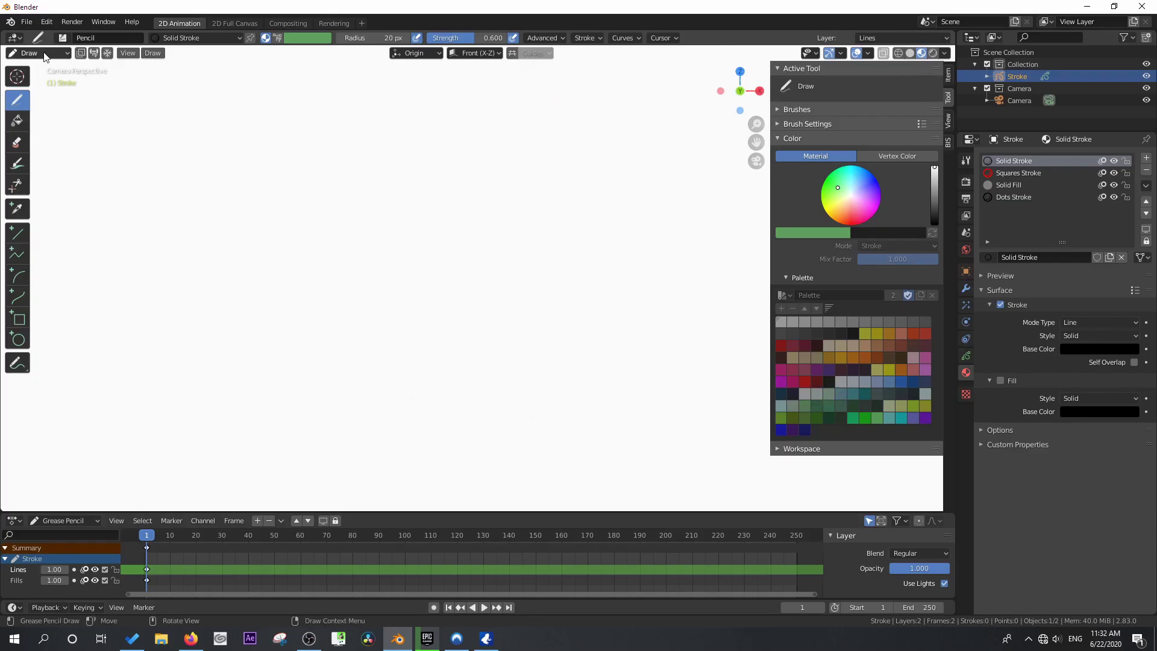
# Draw a large grey blob with the Ink Pen brush and Solid Fill material, then enable Vertex Color painting
pyautogui.click(63, 38)
pyautogui.click(118, 79)
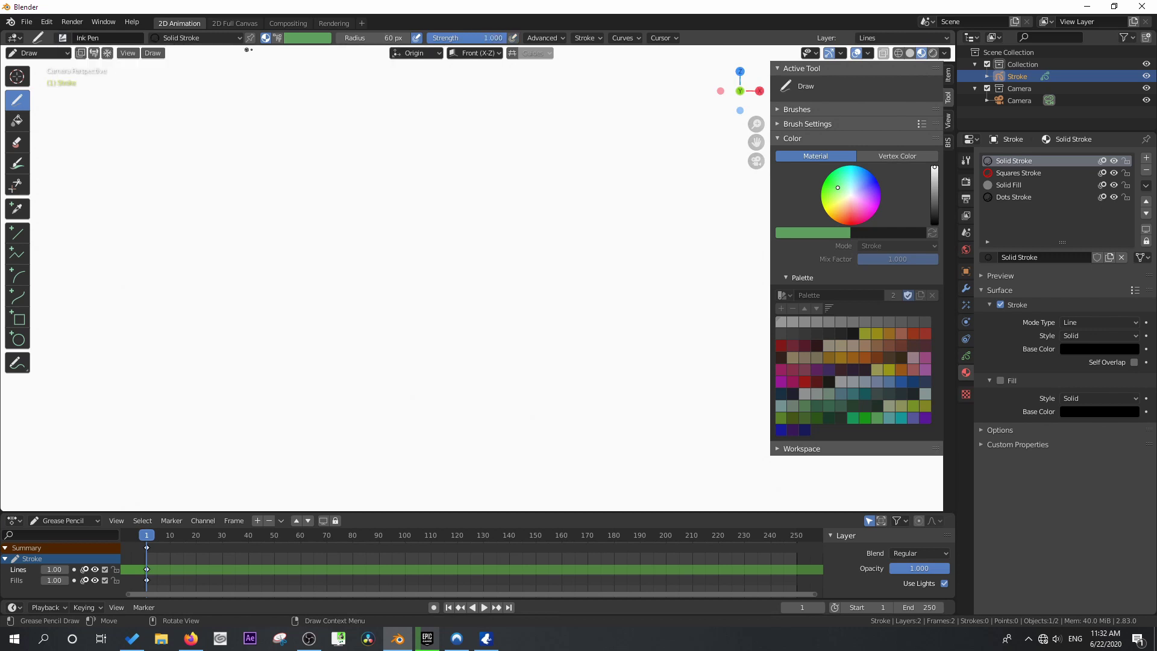
pyautogui.click(1003, 185)
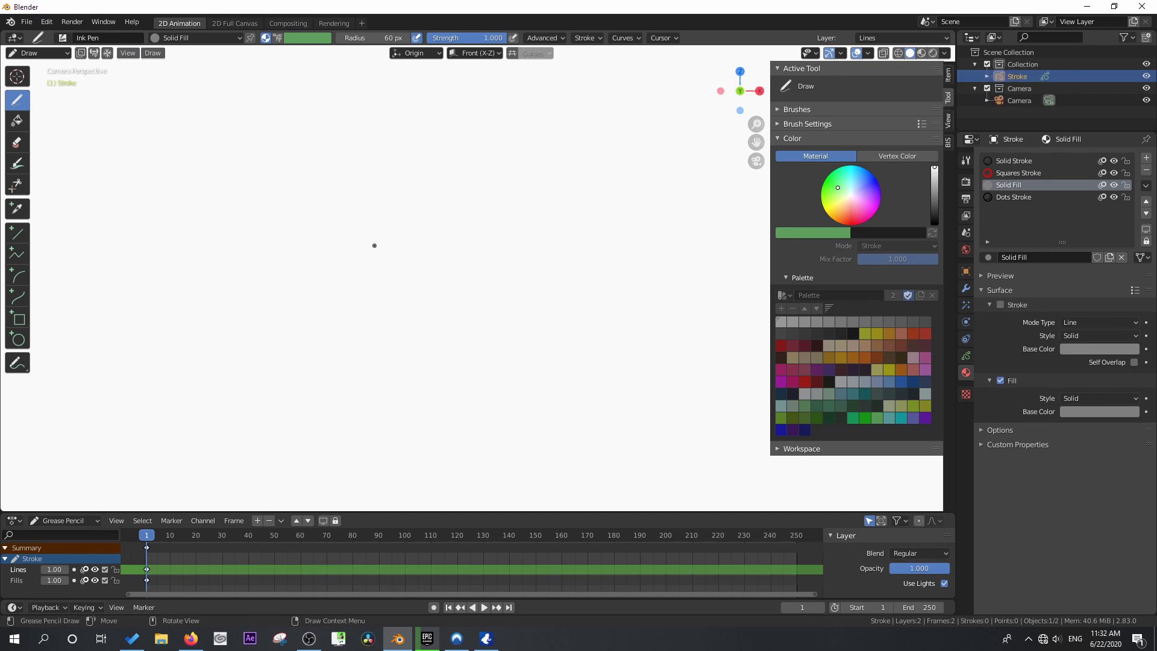
pyautogui.moveTo(241, 164)
pyautogui.mouseDown()
pyautogui.moveTo(319, 171)
pyautogui.moveTo(530, 354)
pyautogui.moveTo(142, 248)
pyautogui.moveTo(245, 151)
pyautogui.mouseUp()
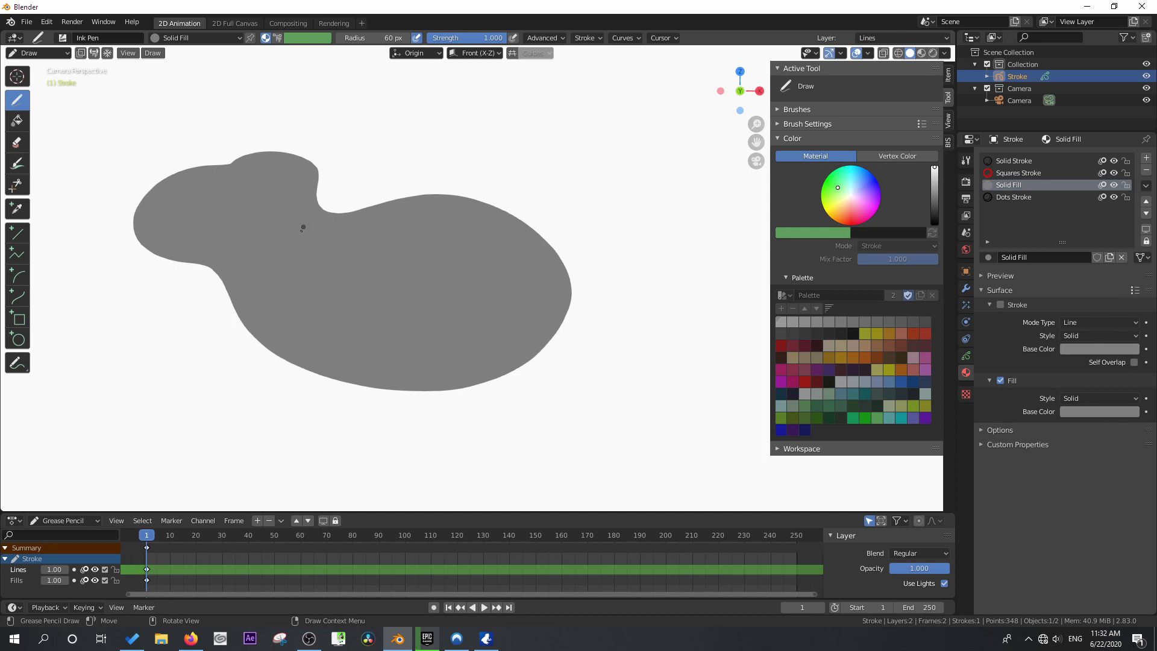
pyautogui.click(277, 38)
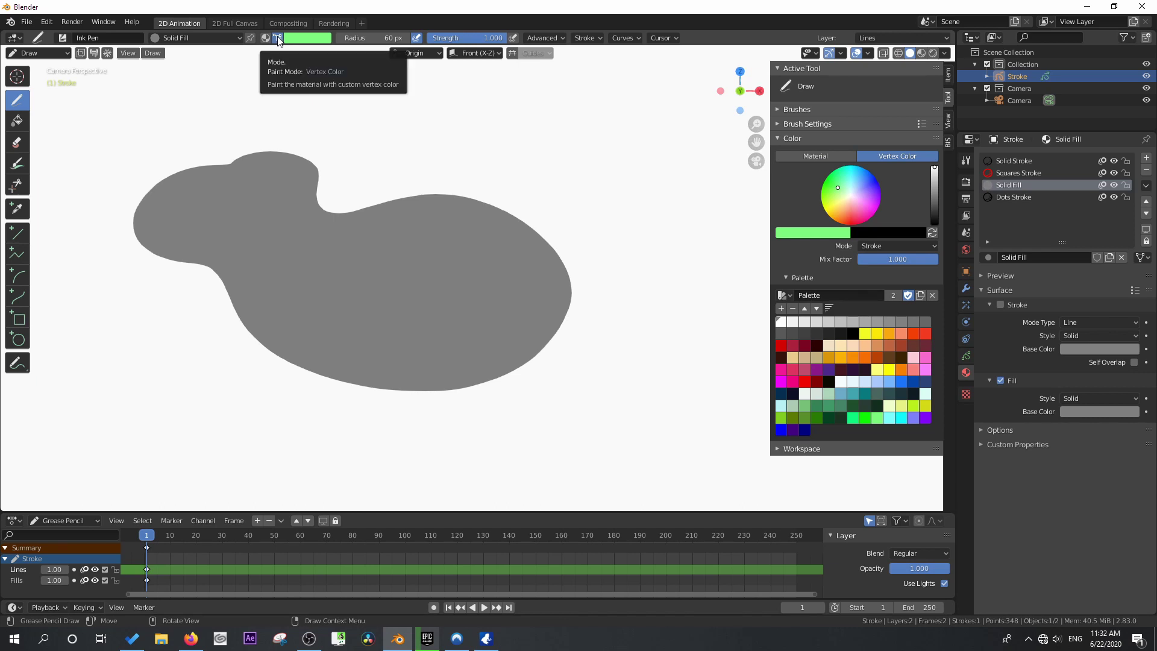
# Re-toggle Vertex Color paint mode and add a fill stroke extending the blob right and down
pyautogui.click(805, 156)
pyautogui.click(896, 156)
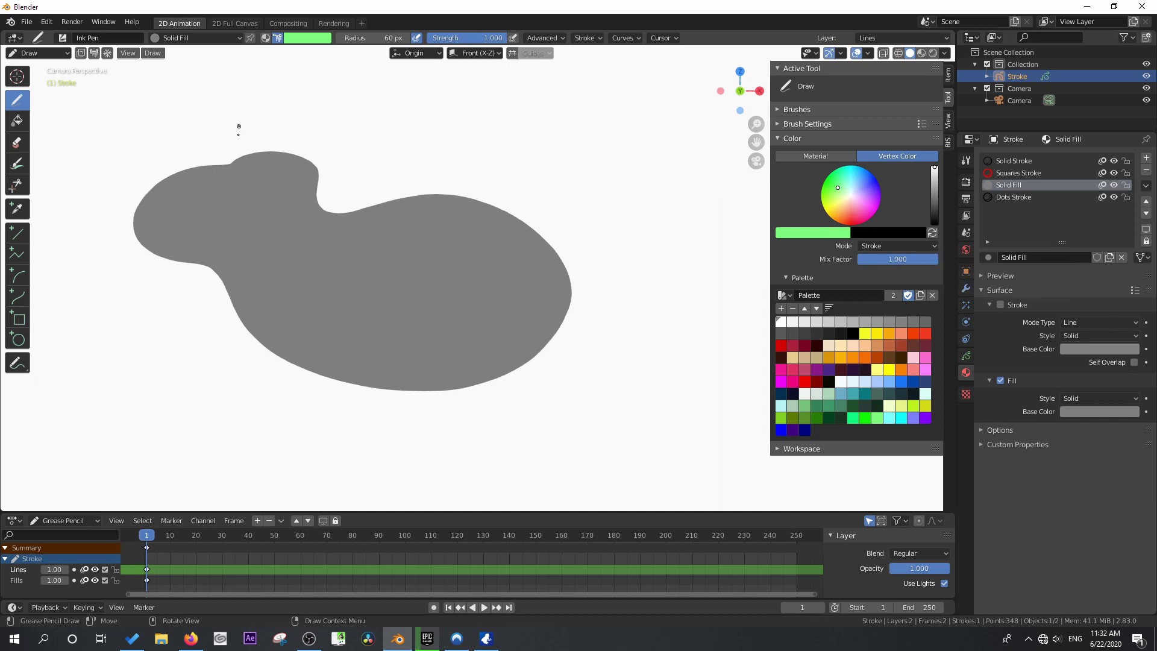
pyautogui.moveTo(408, 148)
pyautogui.mouseDown()
pyautogui.moveTo(661, 330)
pyautogui.moveTo(408, 175)
pyautogui.mouseUp()
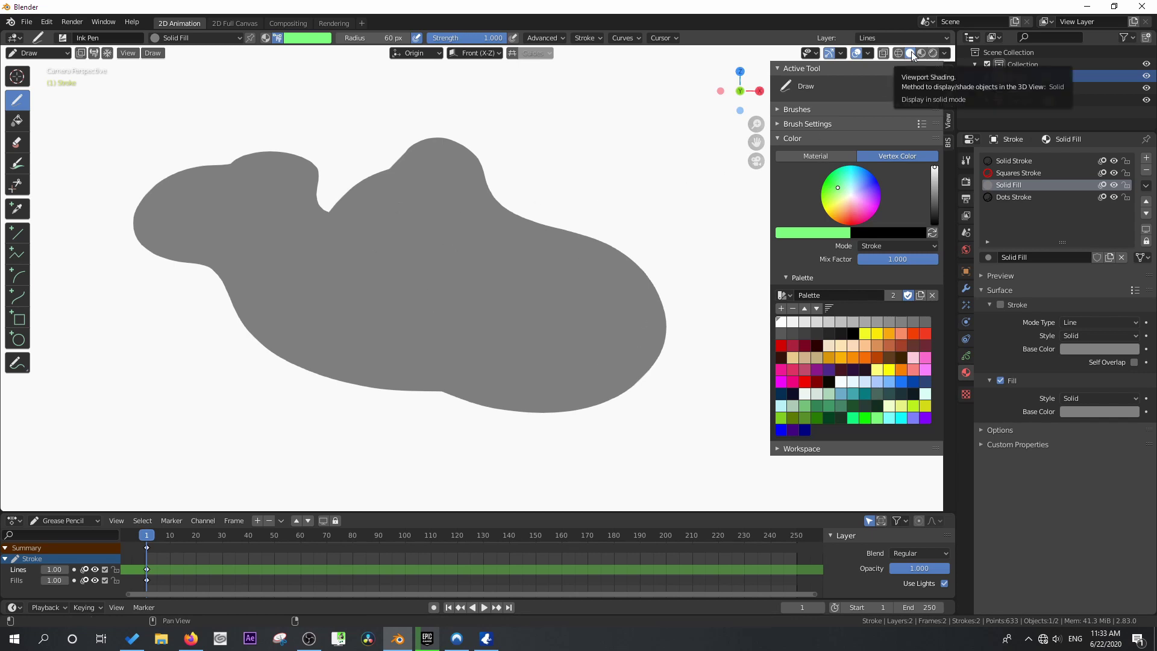
pyautogui.click(945, 53)
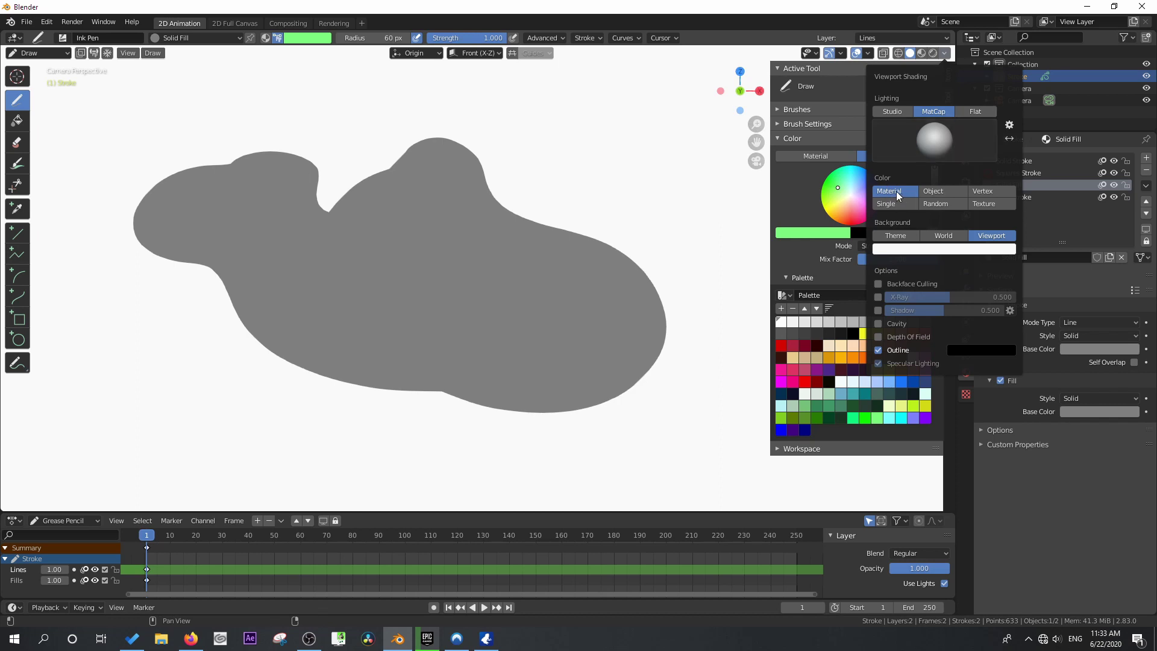
# Set the viewport shading colour to Vertex and erase the grey blob with the Eraser Stroke brush
pyautogui.click(978, 196)
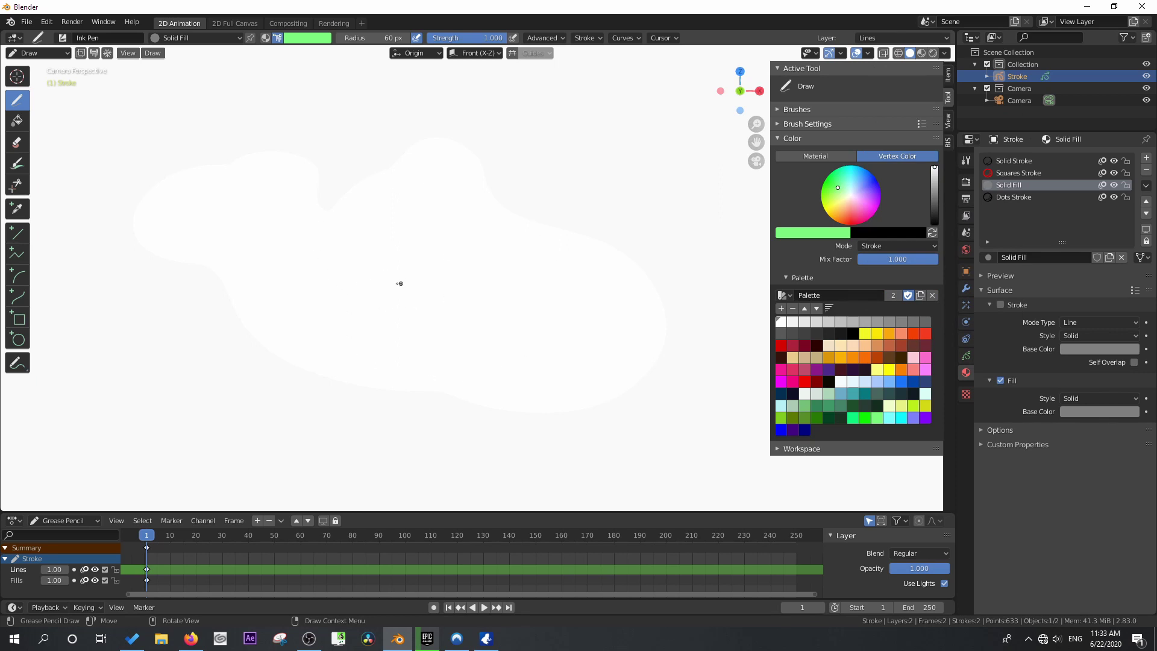
pyautogui.click(41, 53)
pyautogui.click(42, 53)
pyautogui.click(17, 142)
pyautogui.click(62, 38)
pyautogui.click(236, 96)
# Return to the Draw mode and draw a new large white fill blob
pyautogui.click(17, 100)
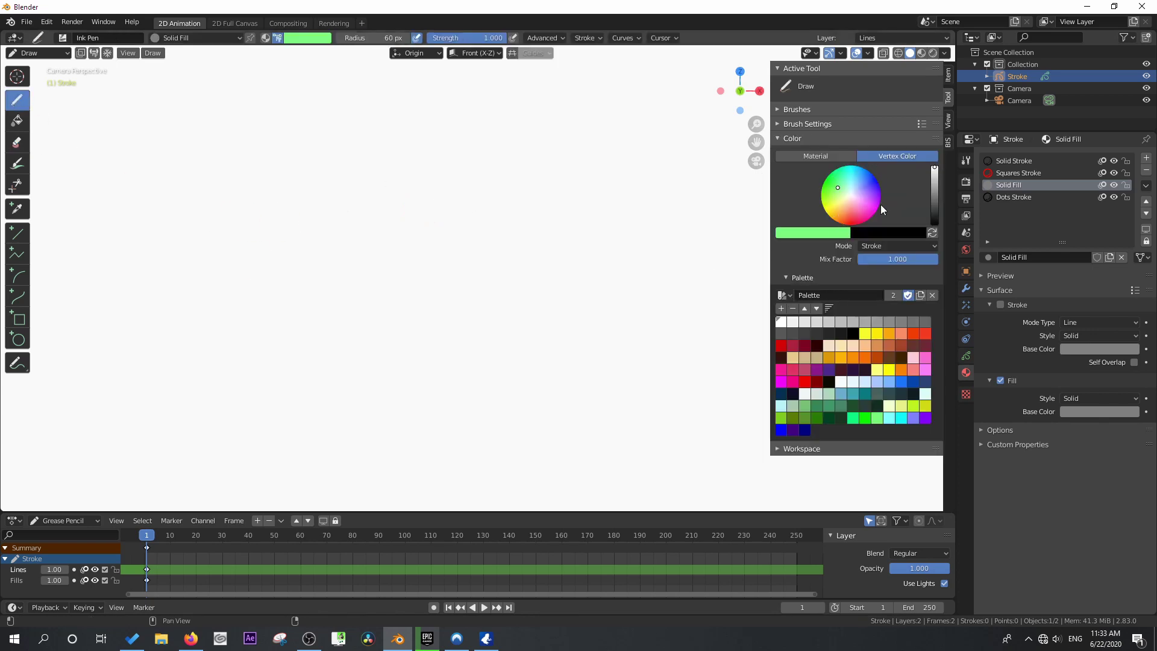
pyautogui.moveTo(419, 155)
pyautogui.mouseDown()
pyautogui.moveTo(470, 407)
pyautogui.moveTo(283, 219)
pyautogui.mouseUp()
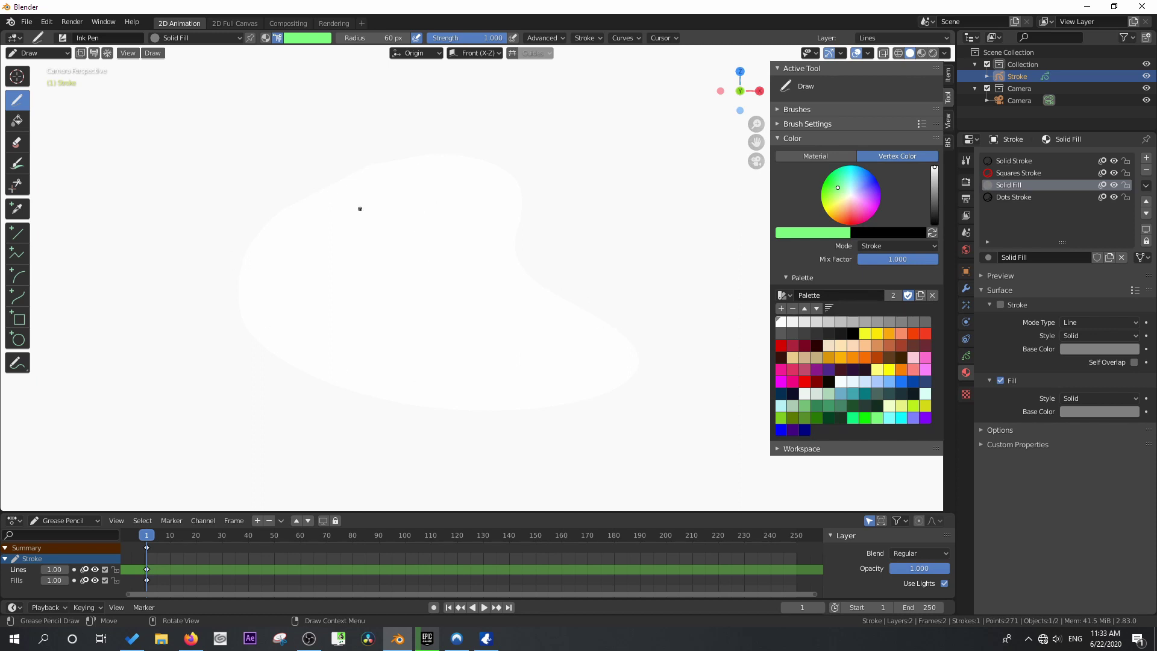
pyautogui.click(880, 246)
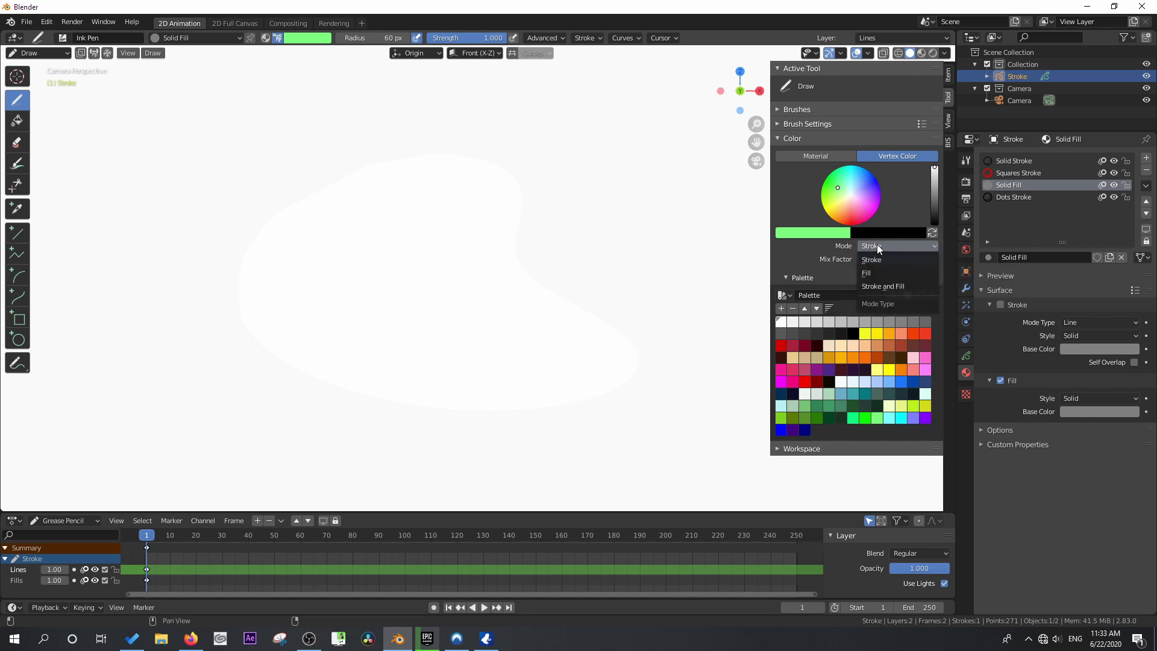
# Set vertex colour Mode to Stroke and Fill, then draw and erase a green test blob
pyautogui.click(904, 284)
pyautogui.moveTo(382, 149)
pyautogui.mouseDown()
pyautogui.moveTo(537, 166)
pyautogui.moveTo(328, 355)
pyautogui.moveTo(337, 158)
pyautogui.mouseUp()
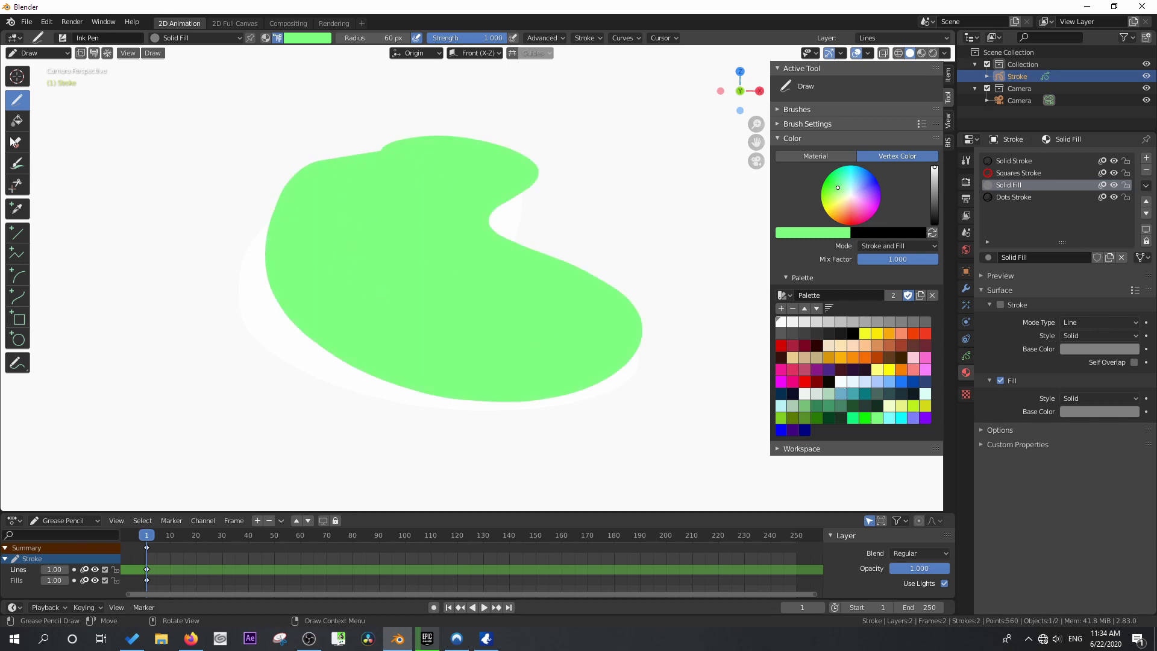
pyautogui.press('e')
pyautogui.moveTo(336, 219); pyautogui.dragTo(289, 255)
pyautogui.press('d')
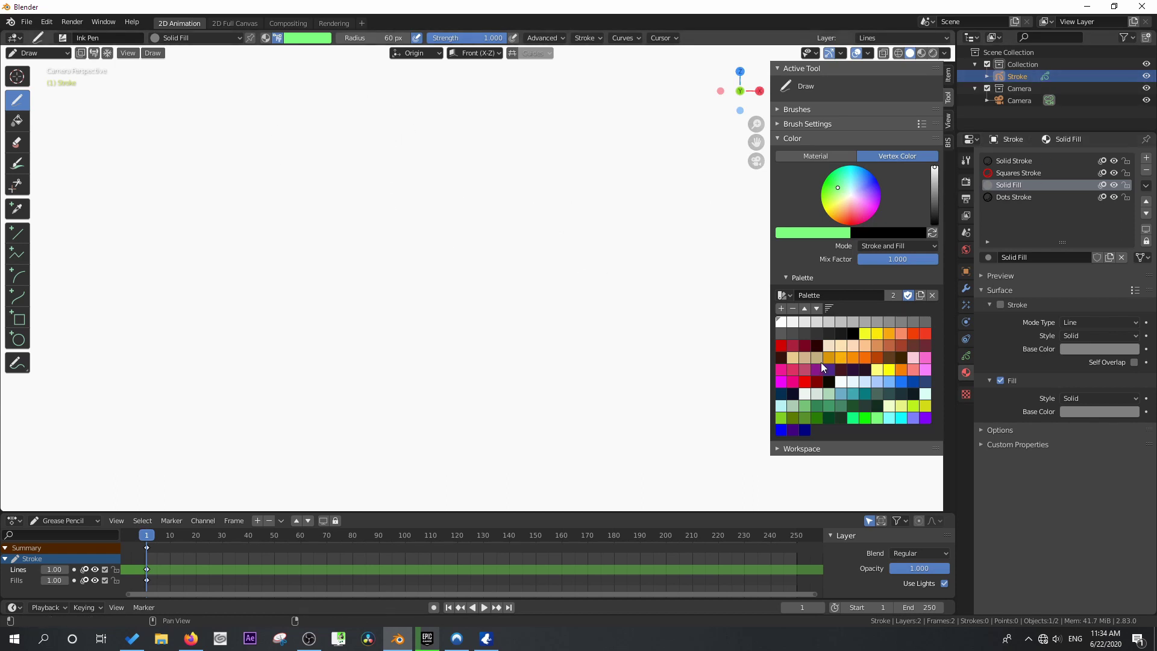
# Draw a purple fill blob at upper left and a red fill blob to its right
pyautogui.moveTo(340, 172)
pyautogui.mouseDown()
pyautogui.moveTo(253, 168)
pyautogui.moveTo(286, 159)
pyautogui.mouseUp()
pyautogui.click(805, 382)
pyautogui.moveTo(530, 228)
pyautogui.mouseDown()
pyautogui.moveTo(620, 247)
pyautogui.moveTo(413, 300)
pyautogui.moveTo(524, 225)
pyautogui.mouseUp()
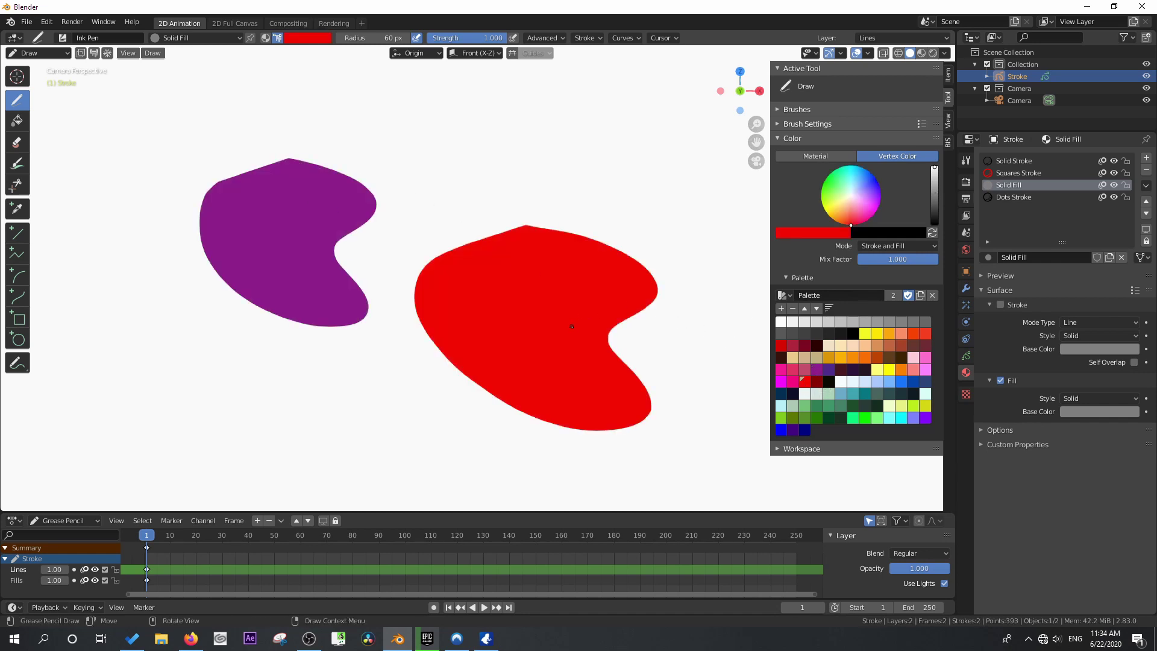
pyautogui.click(18, 164)
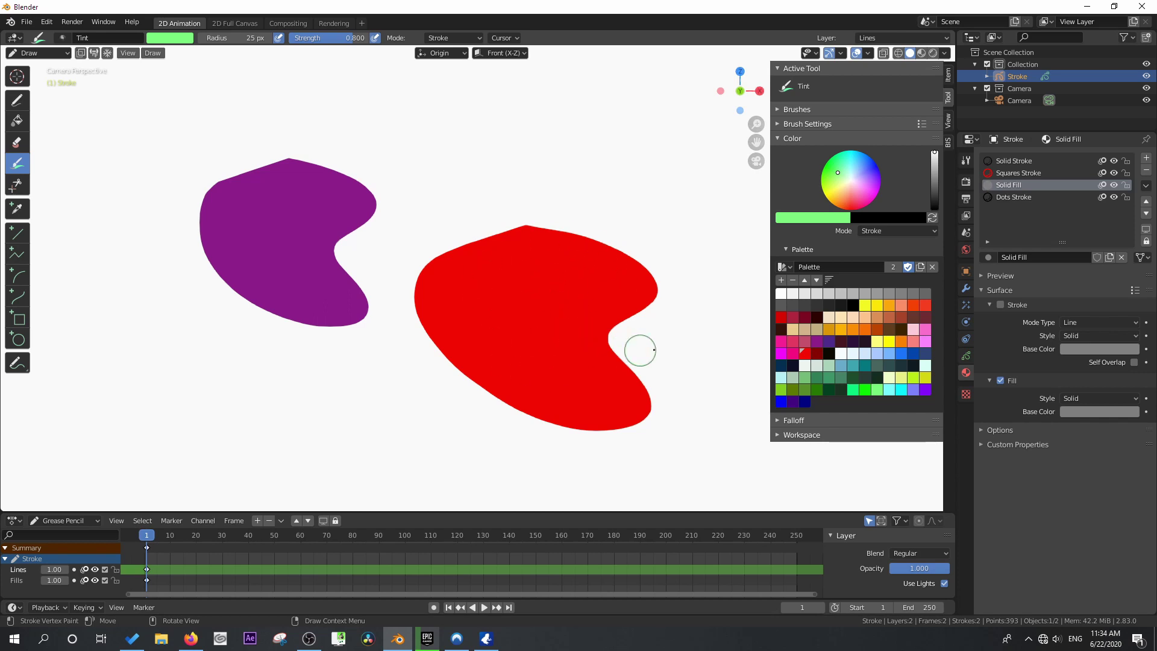
# Set the Tint brush to dark navy, strength 1.000, and a 500 px radius without pressure
pyautogui.click(781, 366)
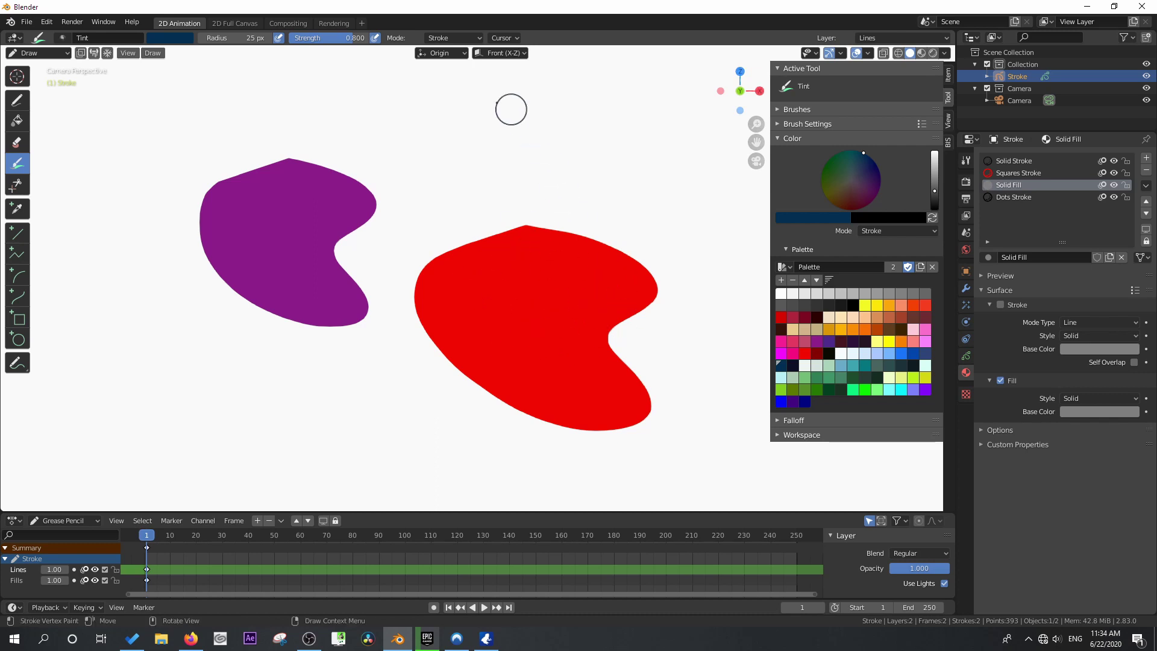
pyautogui.moveTo(361, 37); pyautogui.dragTo(397, 38)
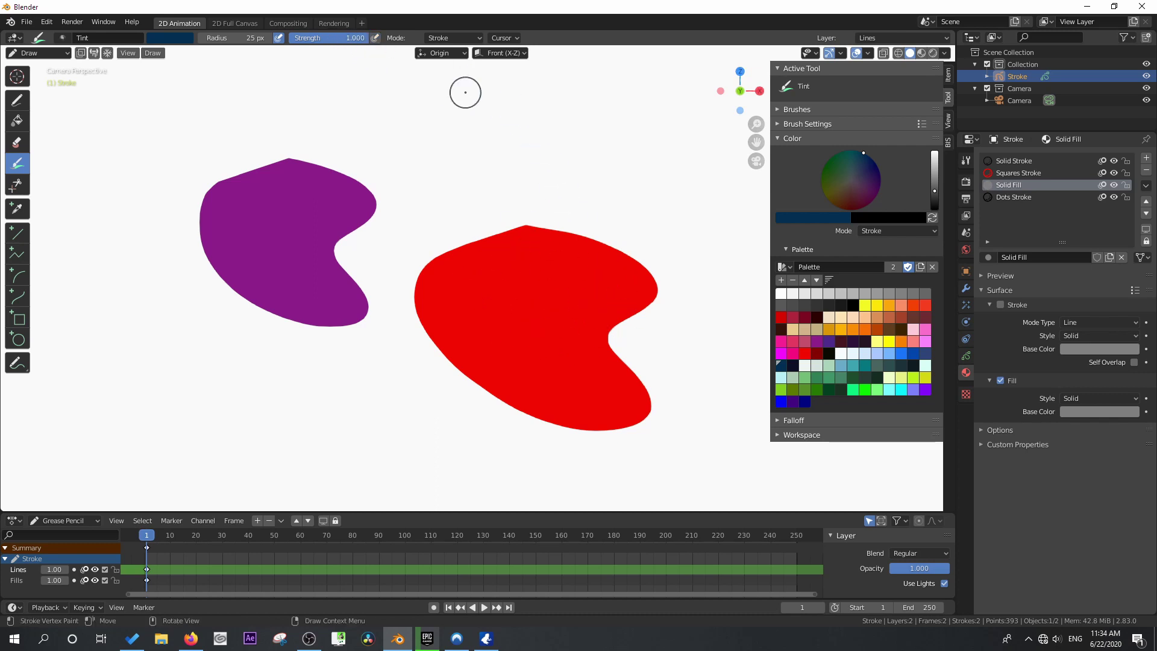
pyautogui.click(278, 38)
pyautogui.moveTo(235, 37); pyautogui.dragTo(283, 37)
pyautogui.moveTo(505, 54); pyautogui.dragTo(543, 61)
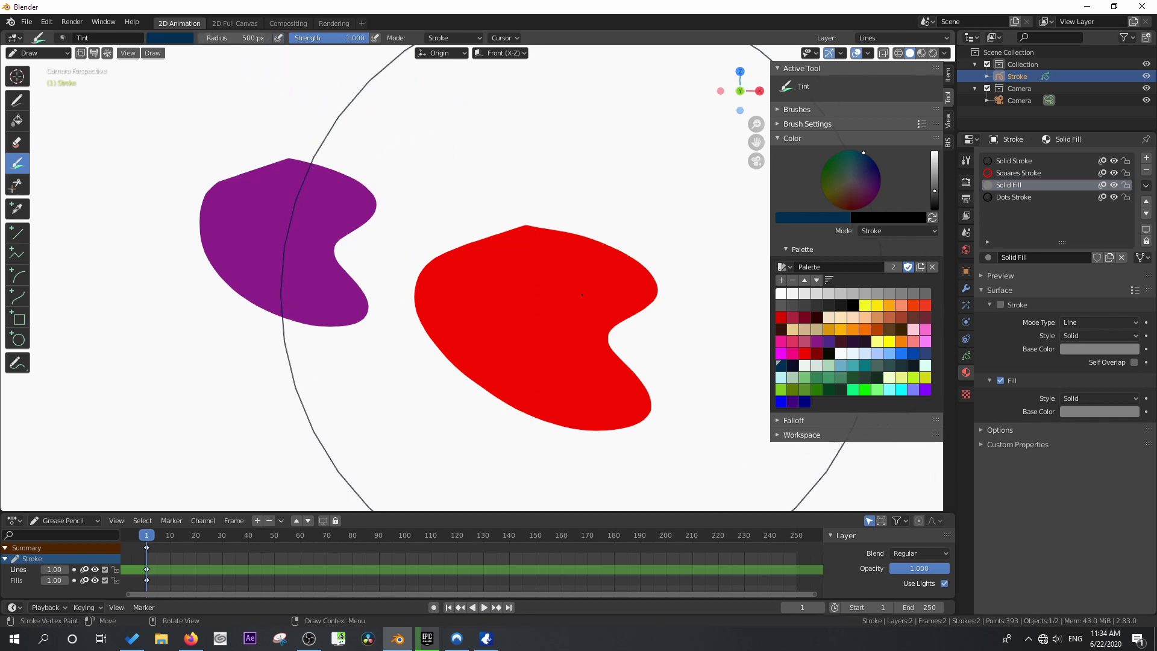
# Set tint Mode to Stroke and Fill, tint both shapes navy, and return to drawing
pyautogui.click(897, 231)
pyautogui.click(894, 270)
pyautogui.moveTo(530, 338)
pyautogui.mouseDown()
pyautogui.moveTo(469, 337)
pyautogui.moveTo(490, 332)
pyautogui.mouseUp()
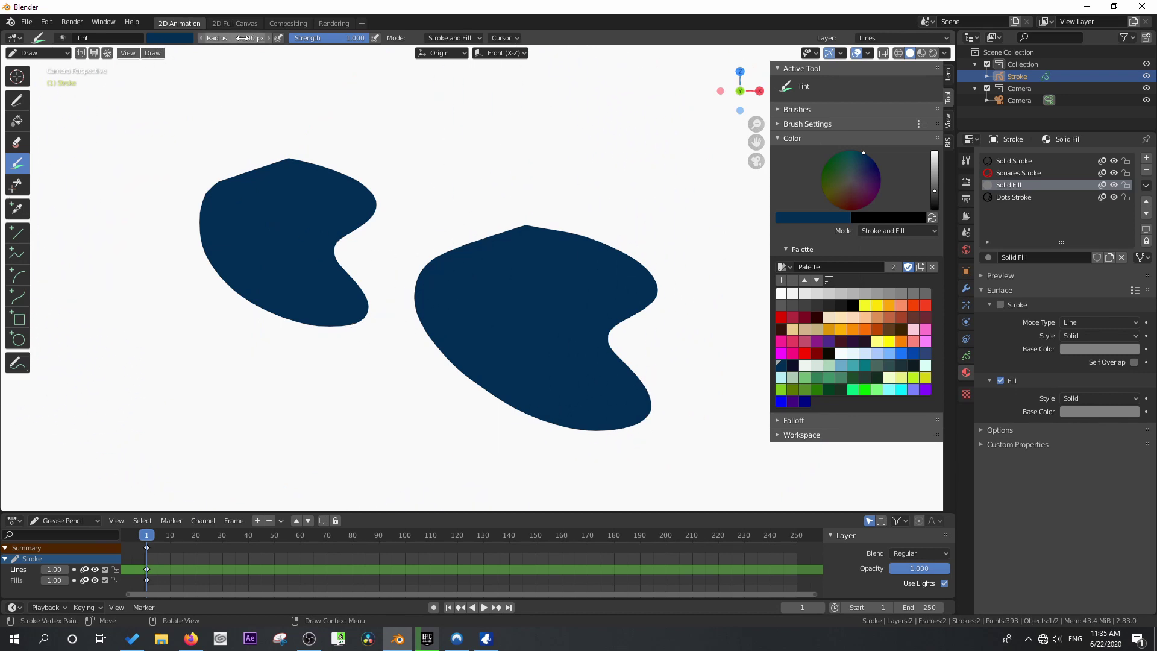
pyautogui.press('d')
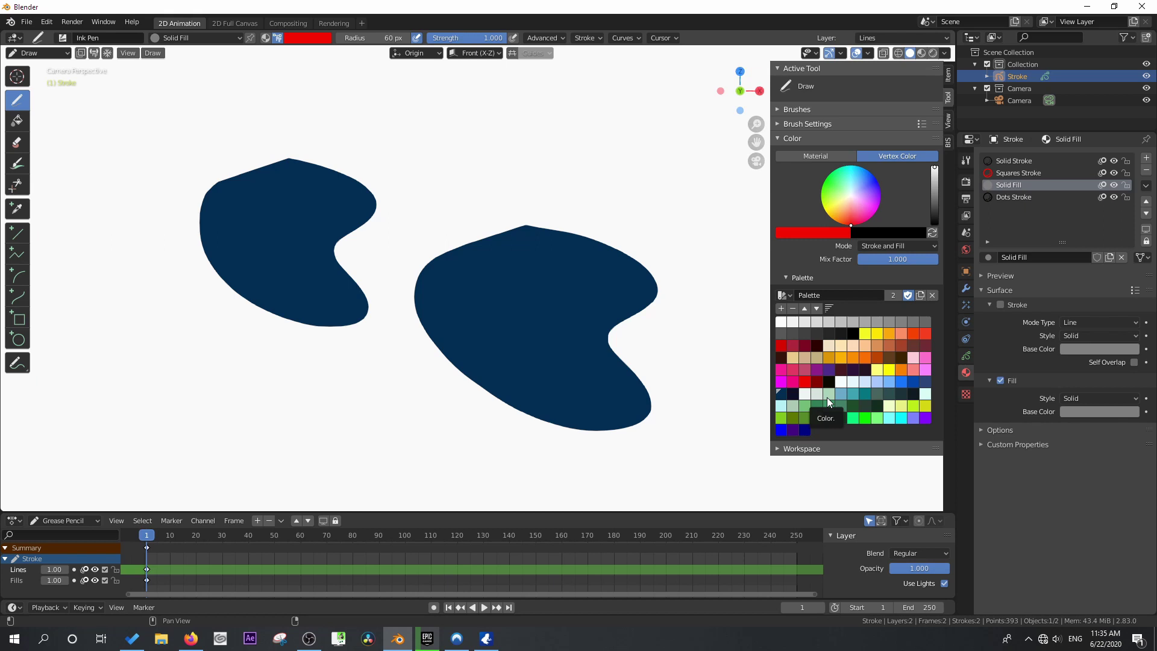
# Create a new palette and add light blue and magenta swatches to it
pyautogui.click(932, 295)
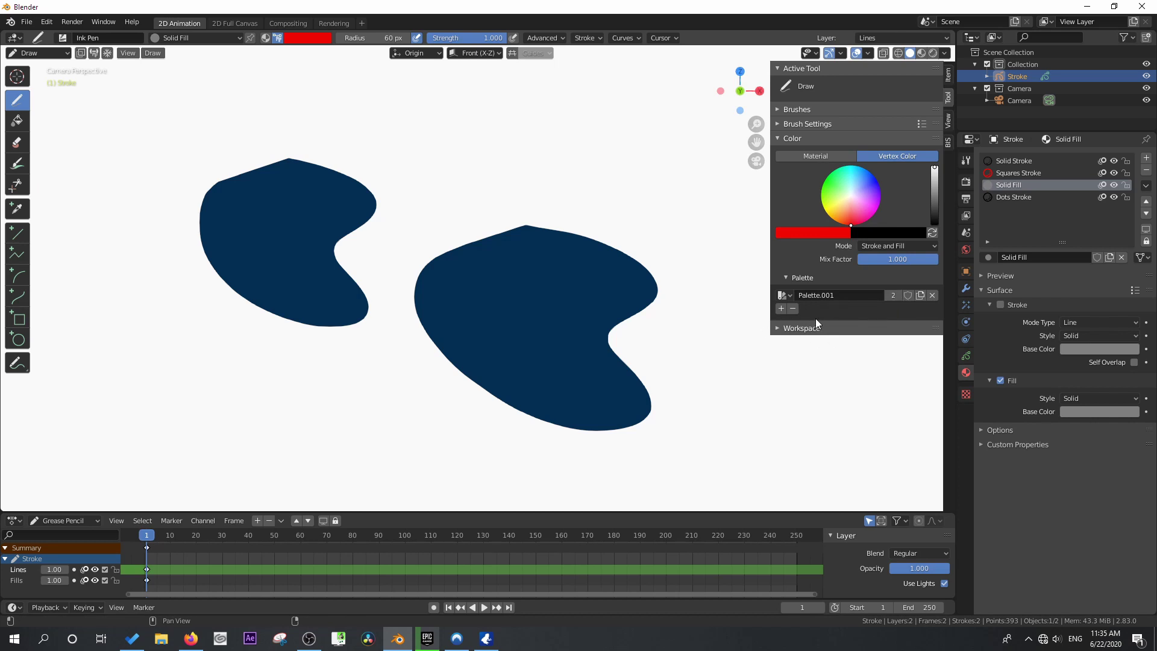
pyautogui.click(807, 232)
pyautogui.moveTo(825, 143); pyautogui.dragTo(841, 73)
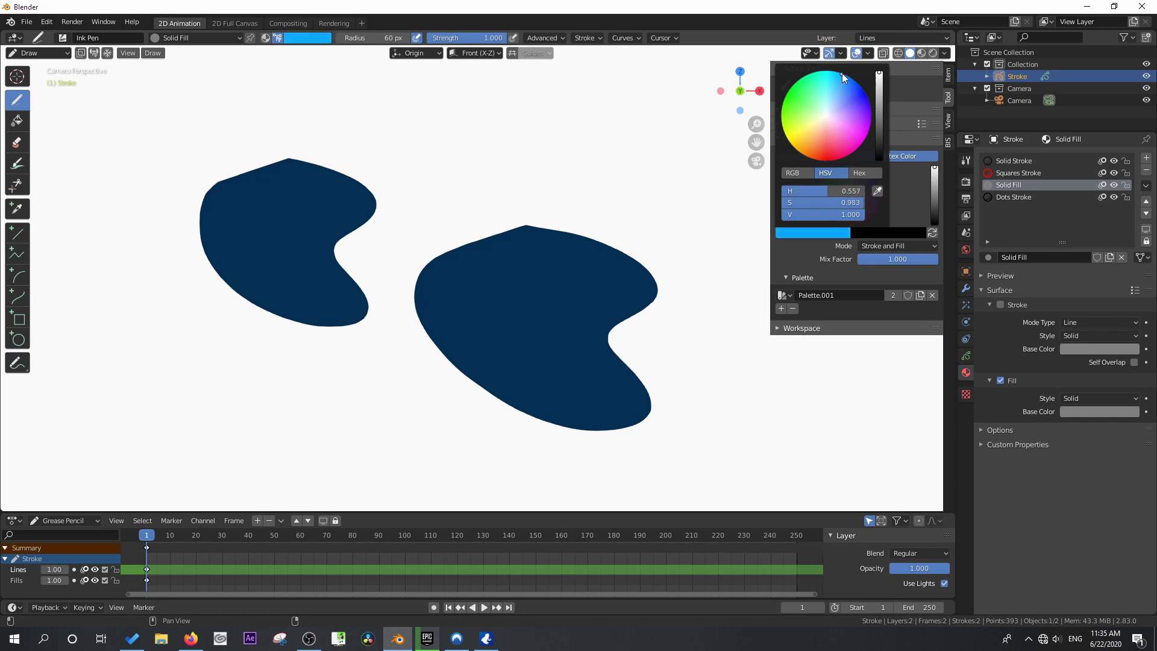
pyautogui.click(780, 309)
pyautogui.click(806, 234)
pyautogui.moveTo(823, 136); pyautogui.dragTo(860, 150)
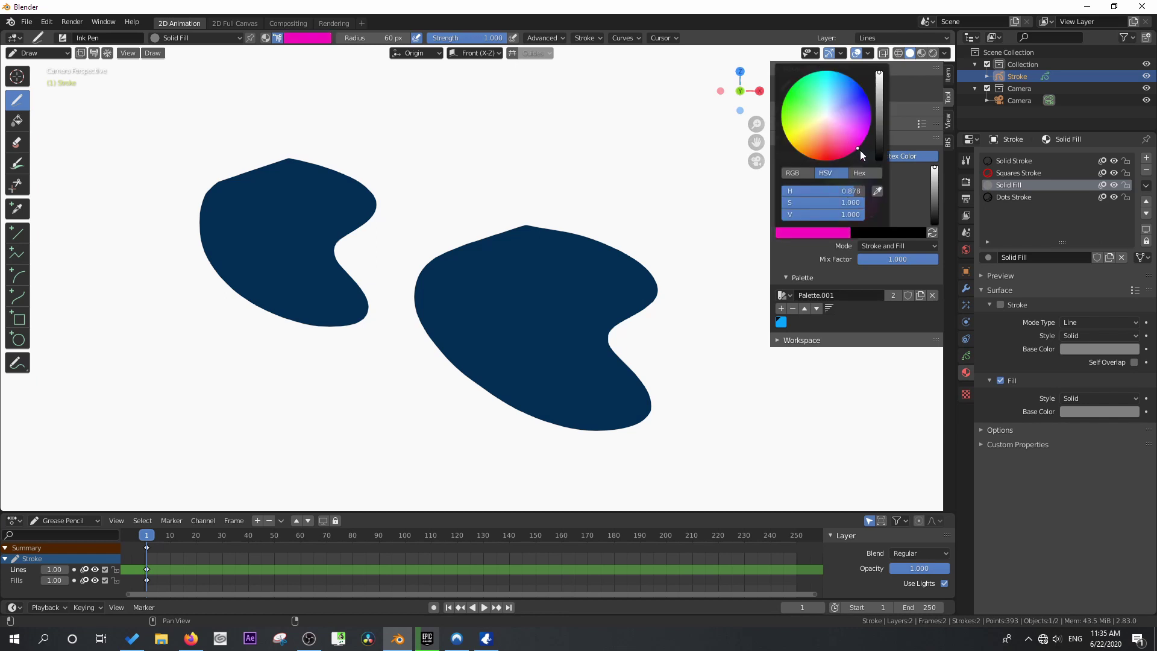
pyautogui.click(781, 308)
# Add yellow and green swatches to the new palette
pyautogui.click(813, 234)
pyautogui.click(782, 135)
pyautogui.click(781, 309)
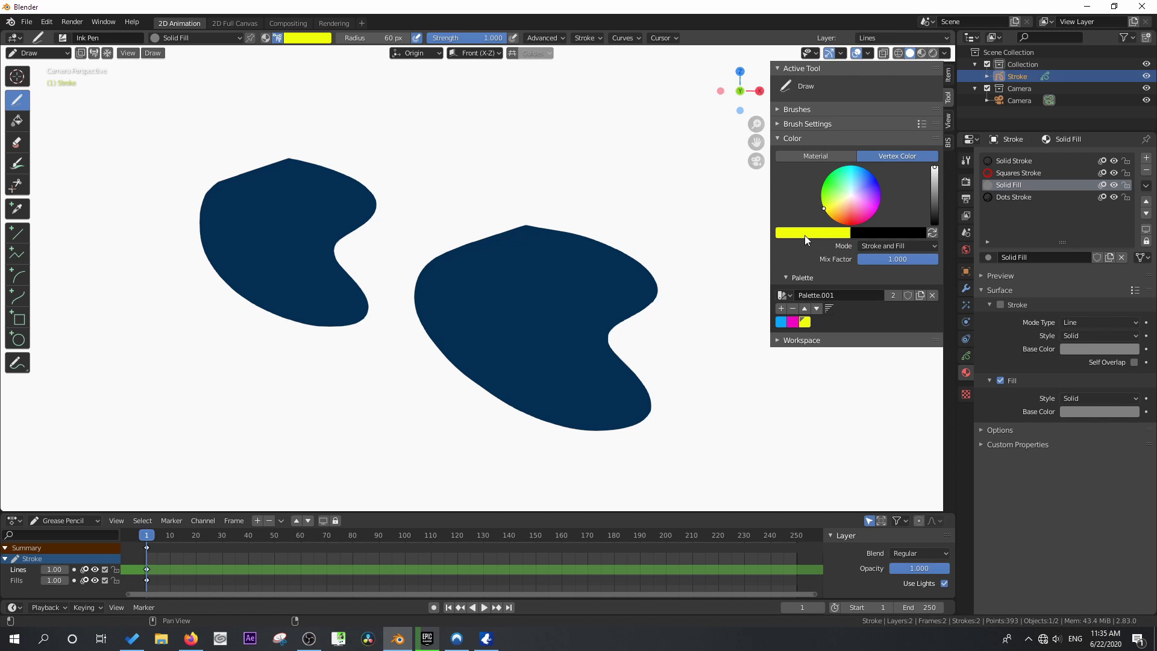
pyautogui.click(804, 235)
pyautogui.click(790, 77)
pyautogui.click(781, 308)
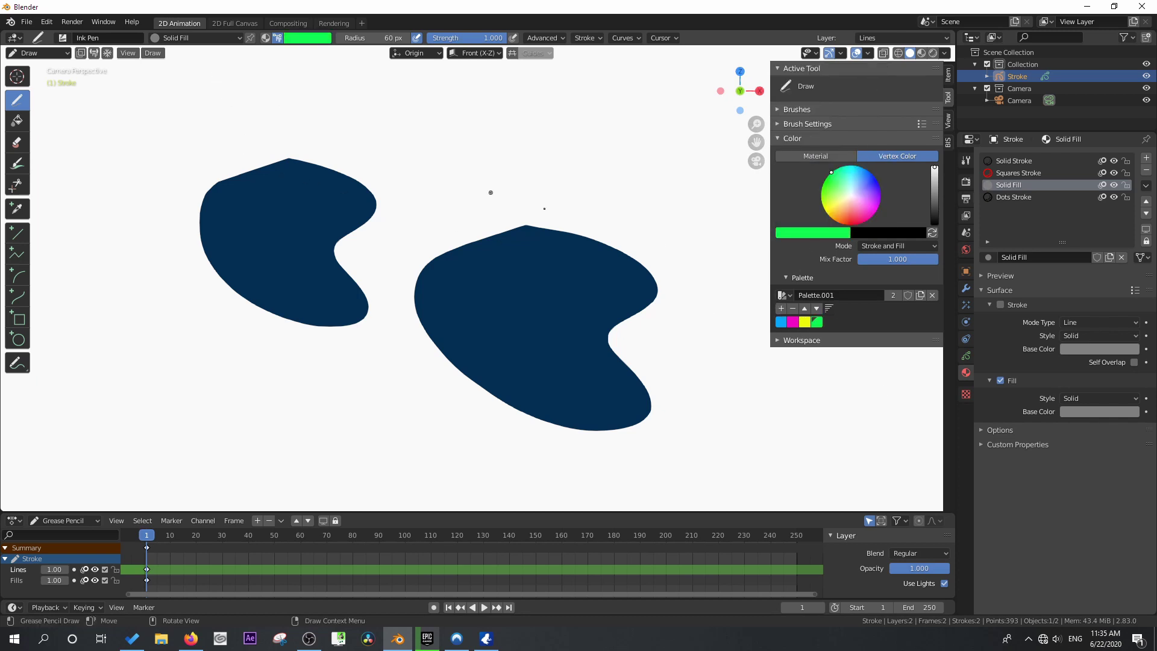
# Draw a magenta fill blob over the right shape and a yellow one over the left
pyautogui.click(792, 322)
pyautogui.moveTo(478, 160); pyautogui.dragTo(436, 161)
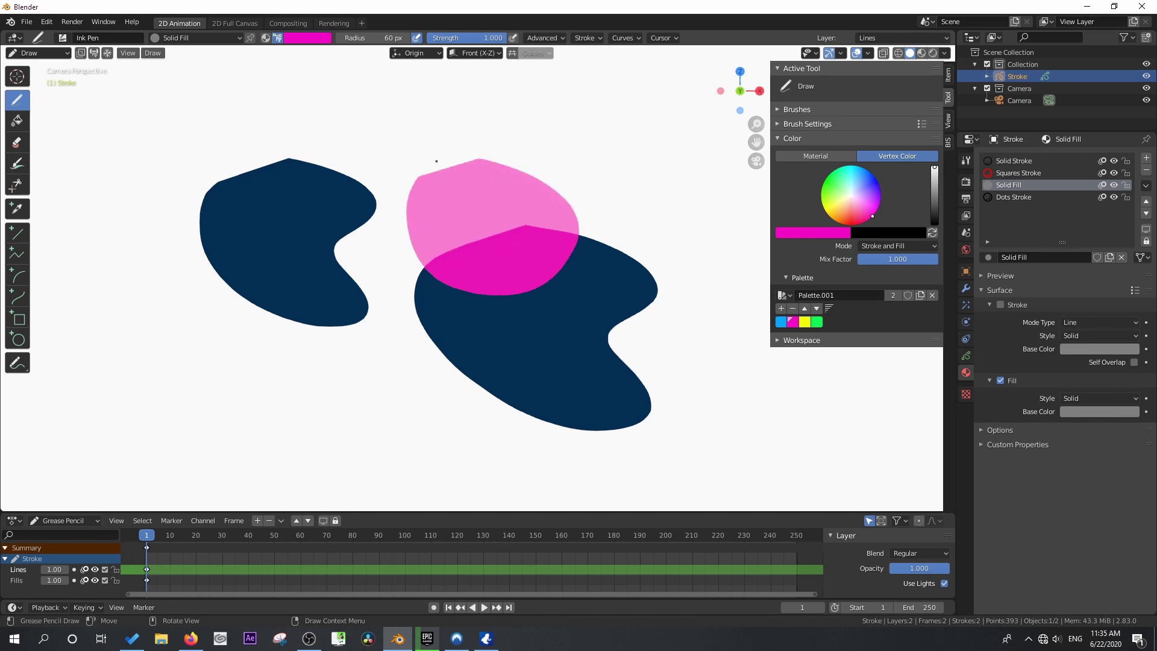
pyautogui.click(804, 322)
pyautogui.moveTo(388, 237); pyautogui.dragTo(383, 241)
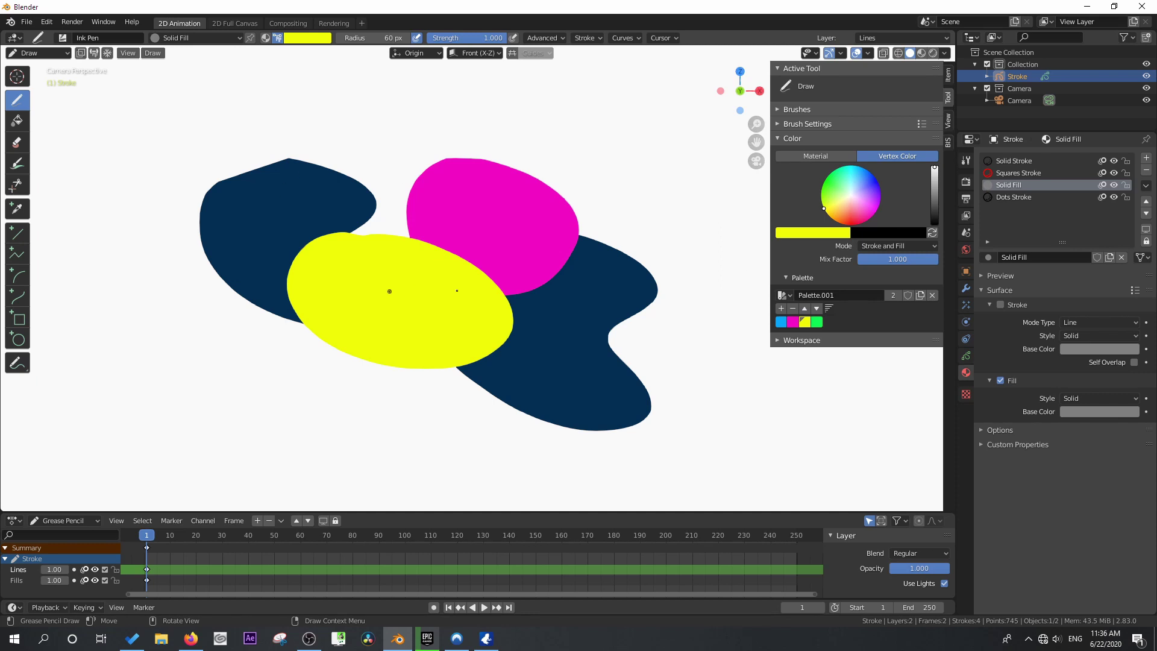
pyautogui.moveTo(1023, 132); pyautogui.dragTo(1023, 174)
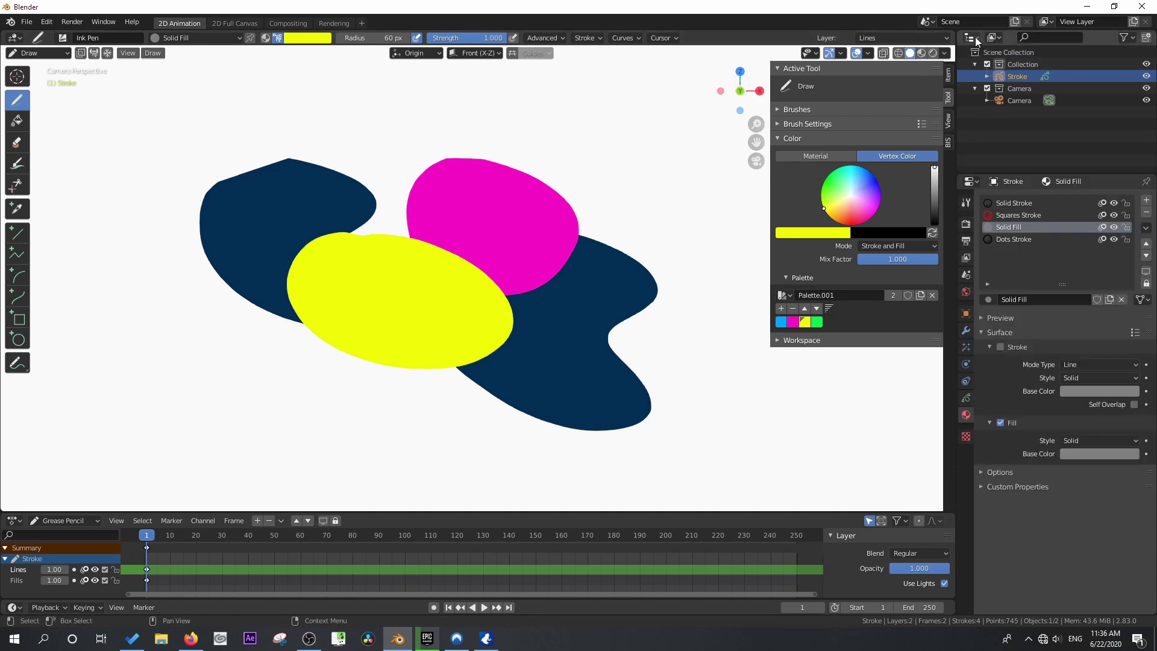
# Turn the Outliner into an Image Editor showing CyberPunkFlats.png, enlarged taller and wider
pyautogui.click(971, 38)
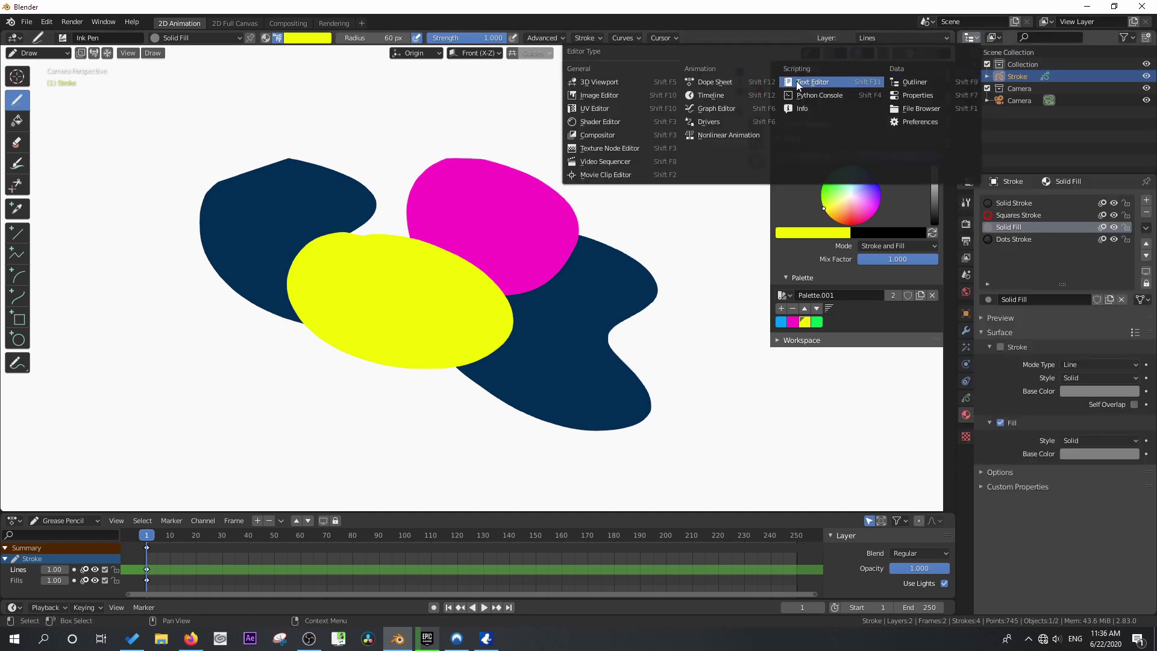
pyautogui.click(613, 96)
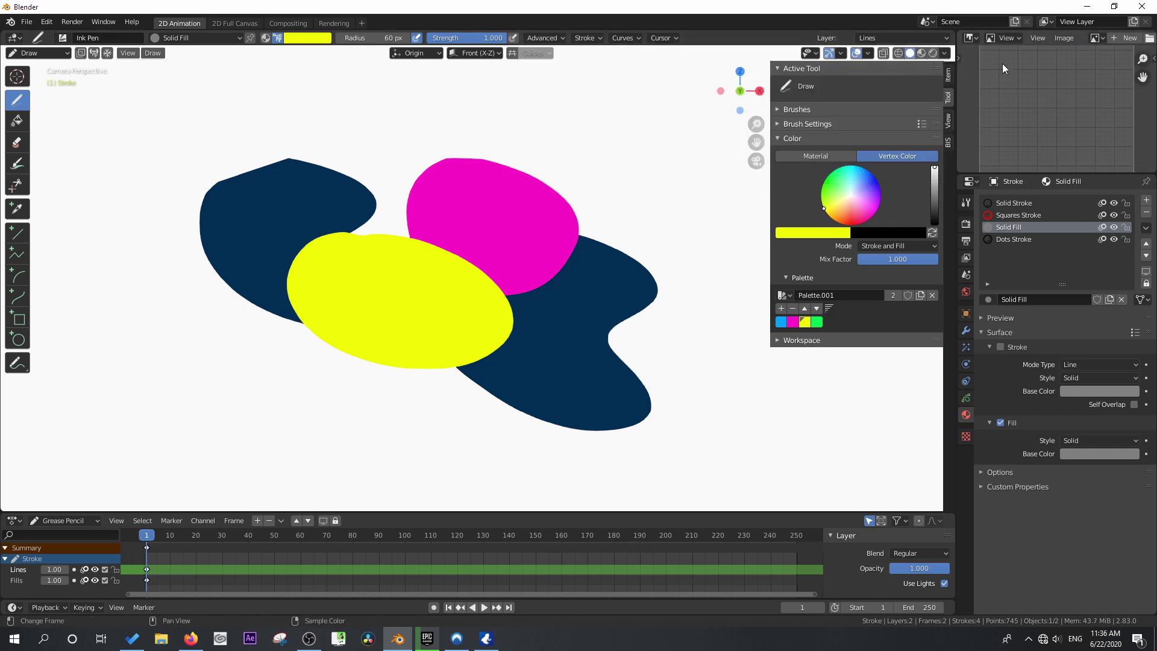
pyautogui.click(1149, 38)
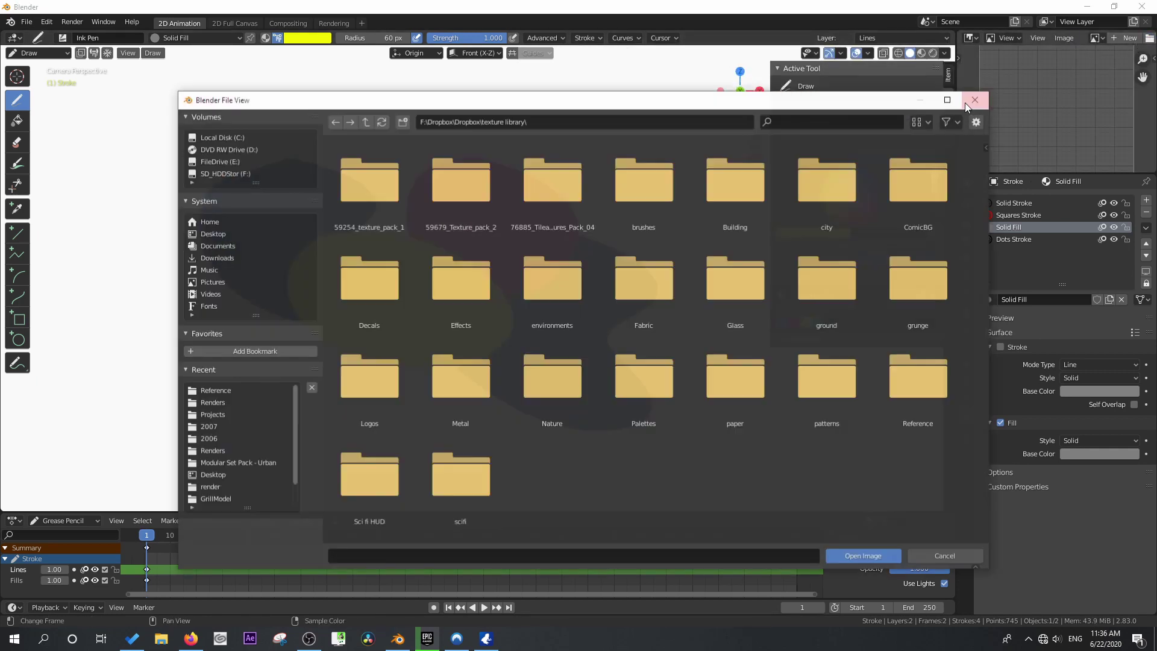
pyautogui.click(886, 555)
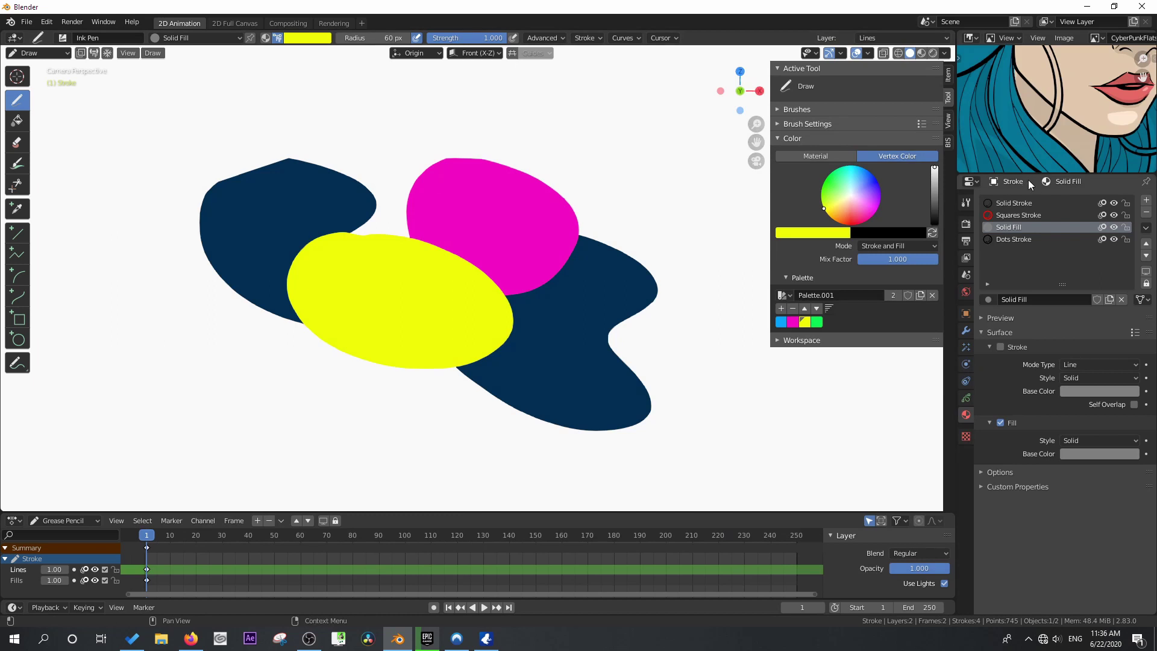
pyautogui.moveTo(1028, 179); pyautogui.dragTo(1024, 352)
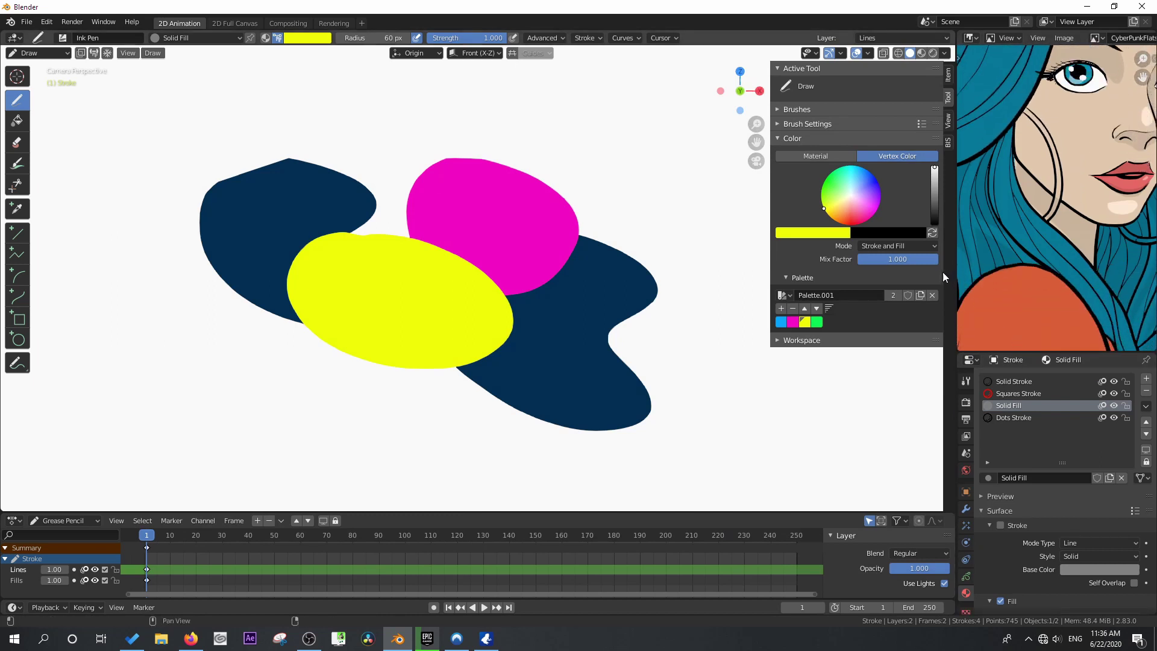
pyautogui.moveTo(956, 272); pyautogui.dragTo(776, 272)
pyautogui.scroll(-3, 912, 262)
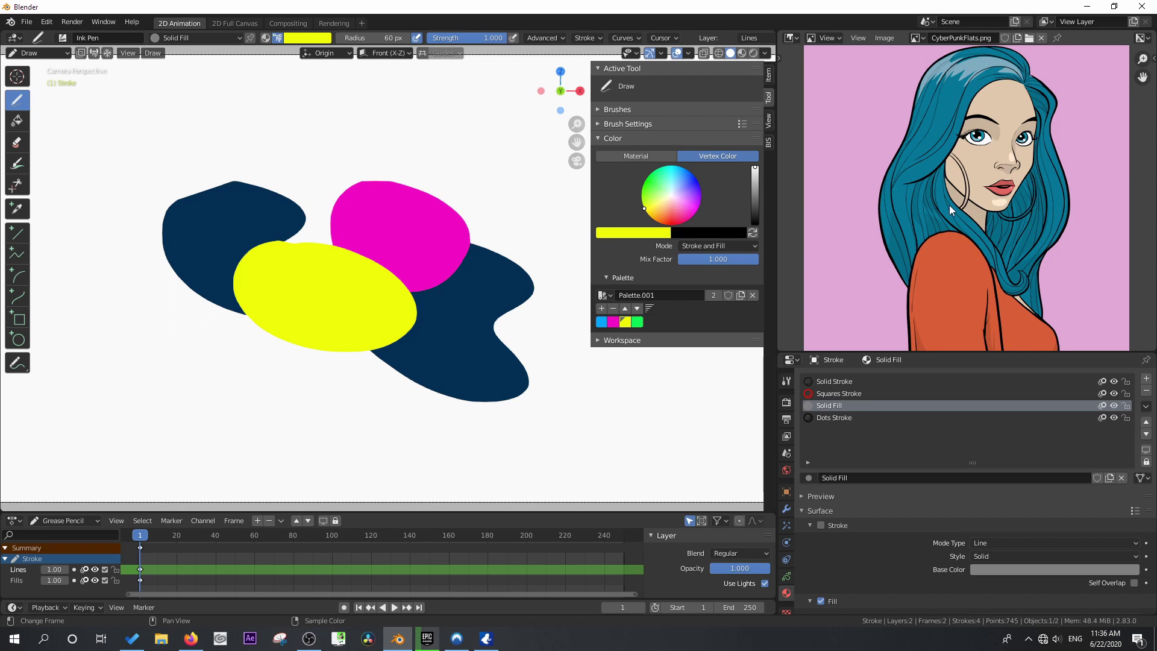
# Extract a palette from CyberPunkFlats.png and make the CyberPunkFlats.png palette active
pyautogui.click(884, 38)
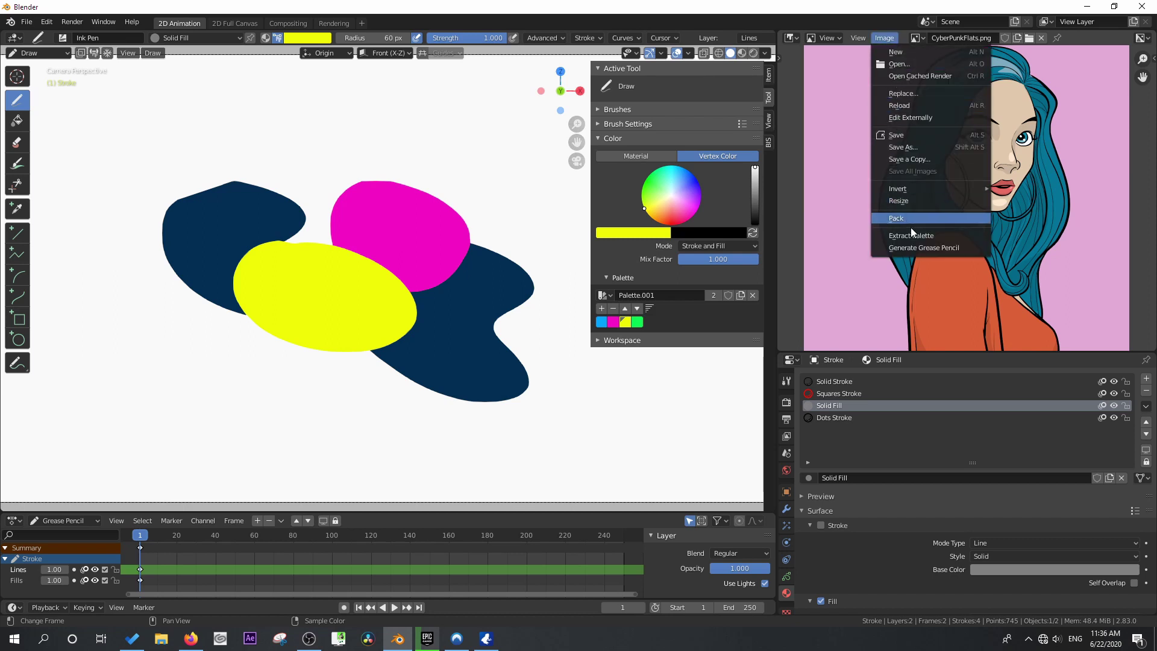
pyautogui.click(926, 236)
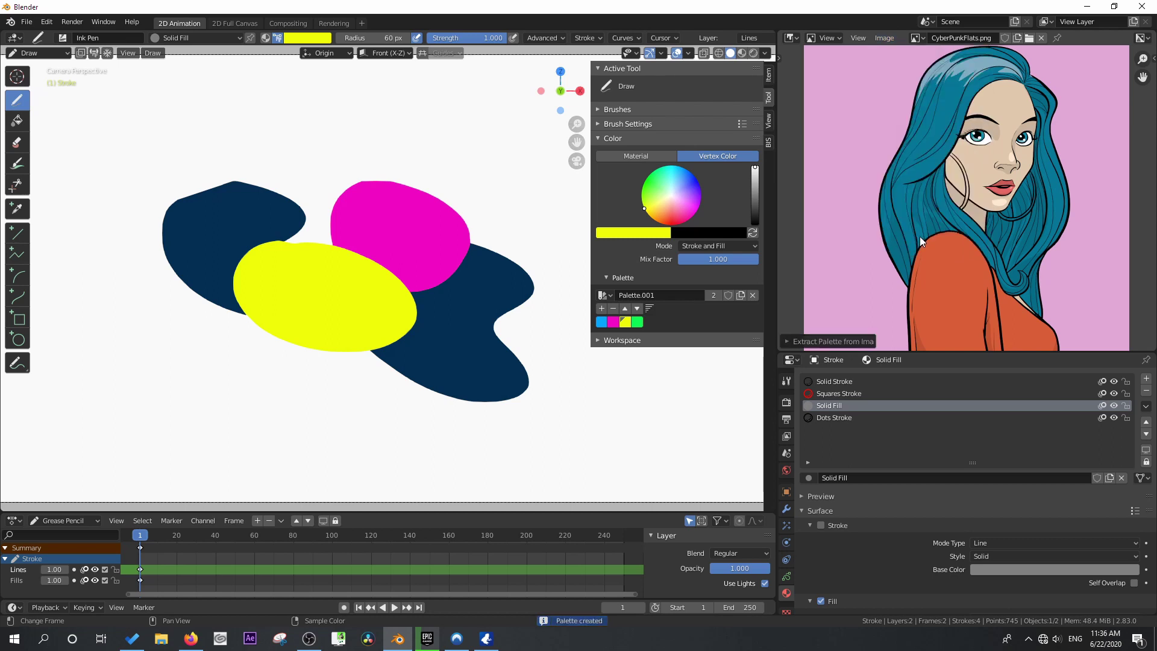
pyautogui.click(786, 341)
pyautogui.click(604, 294)
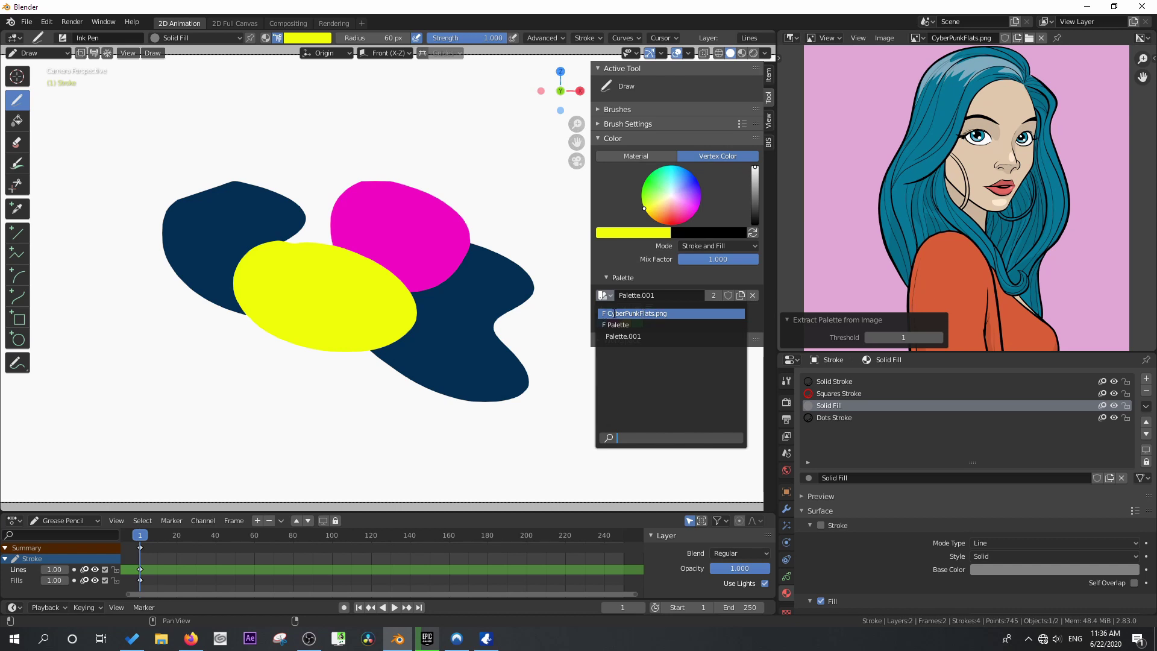
pyautogui.click(645, 313)
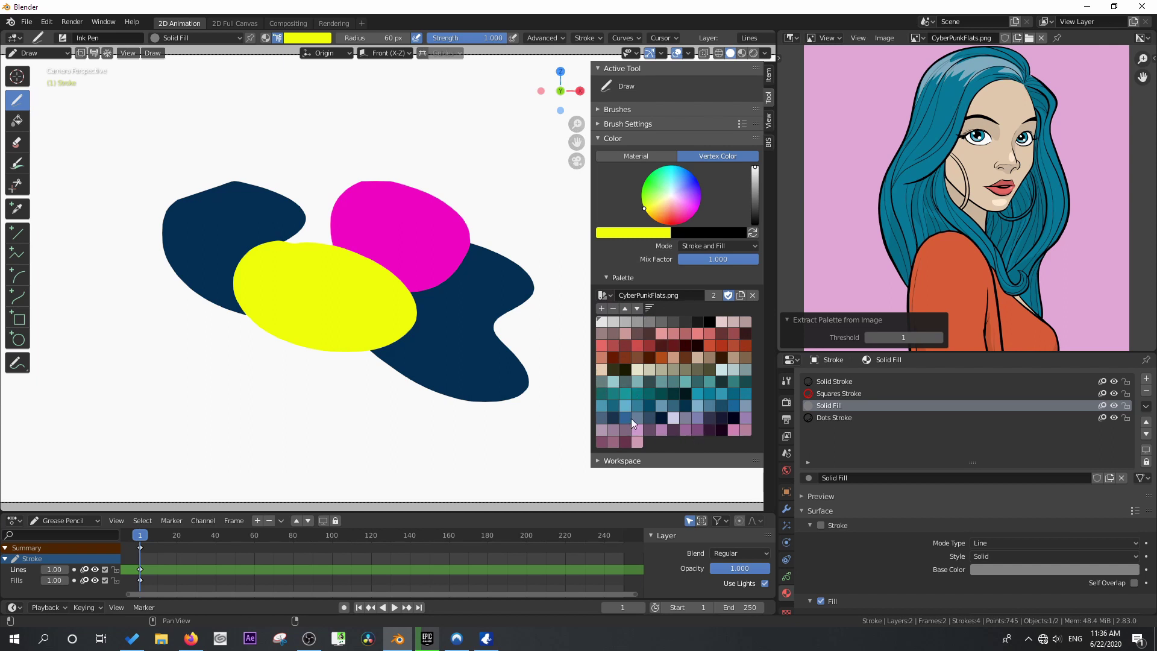
# Raise the Extract Palette threshold to 4, re-extract the palette, and select CyberPunkFlats.png.001
pyautogui.click(938, 339)
pyautogui.click(939, 339)
pyautogui.click(939, 339)
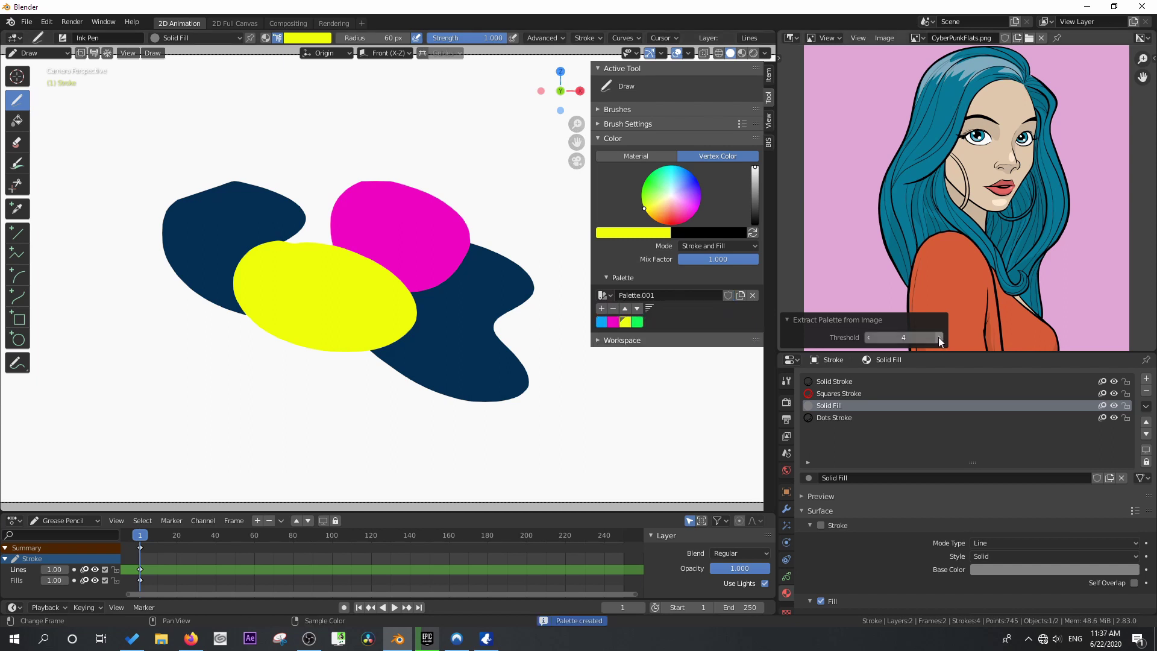
pyautogui.click(884, 38)
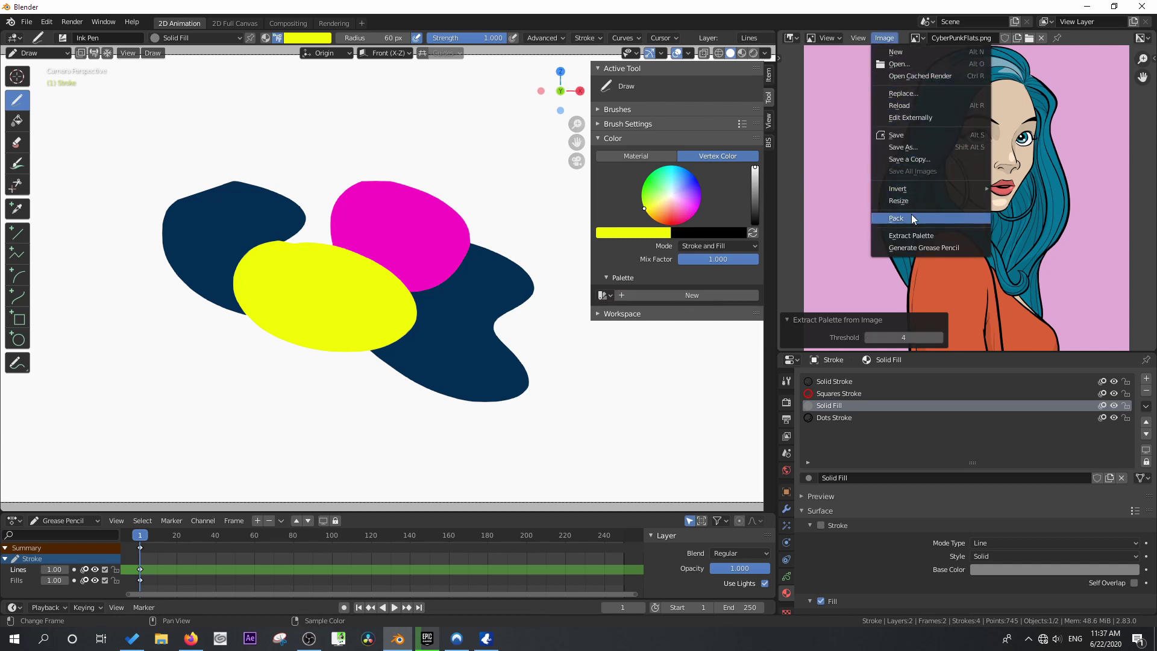
pyautogui.click(915, 235)
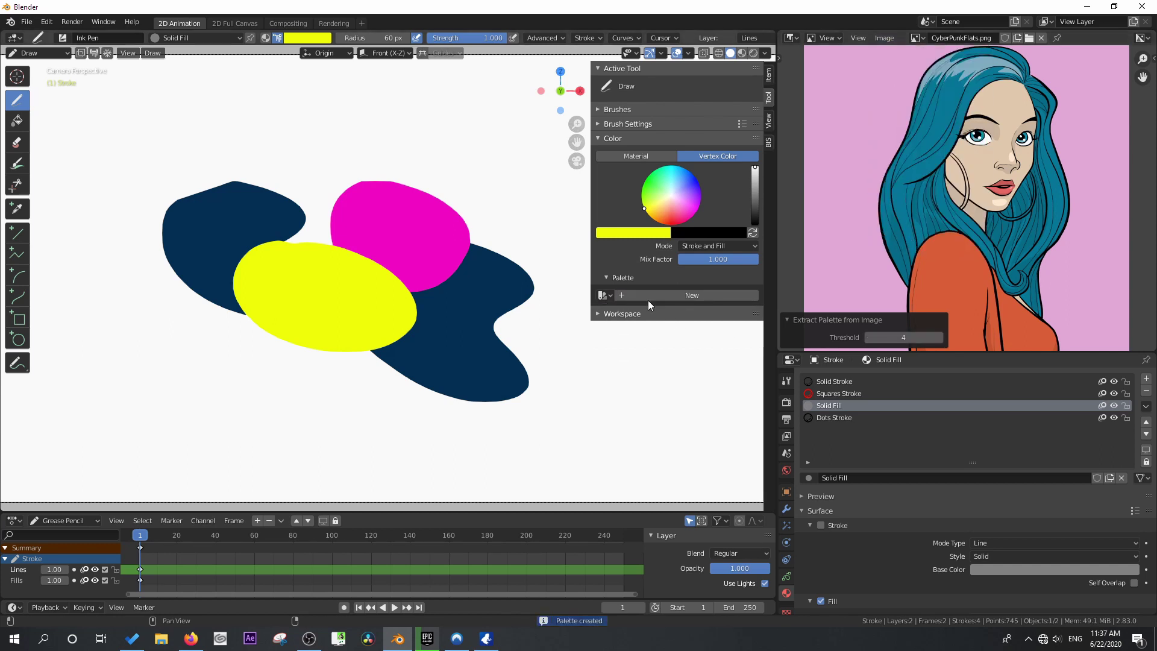
pyautogui.click(605, 295)
pyautogui.click(631, 326)
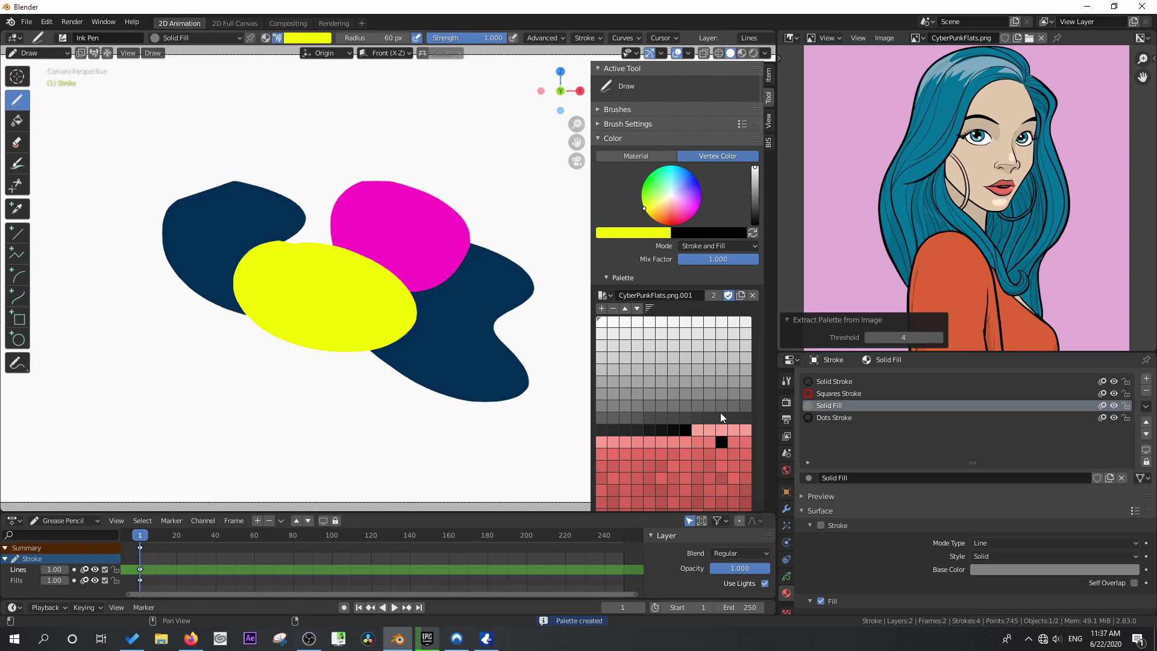
# Lower the Extract Palette threshold to 1
pyautogui.scroll(-4, 696, 398)
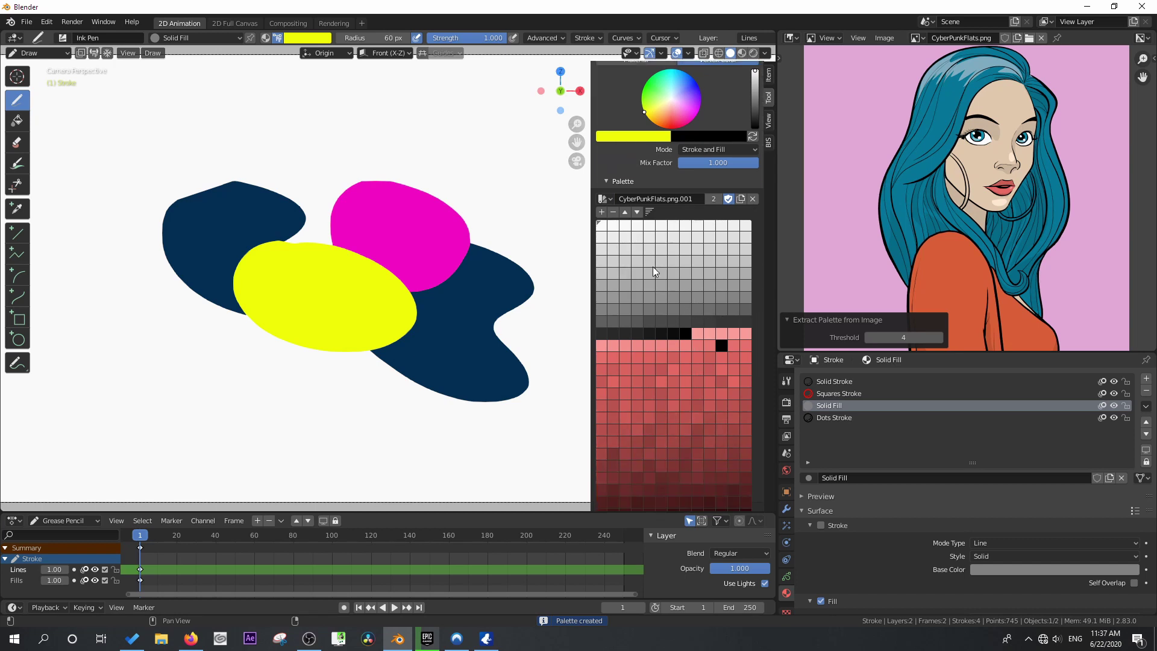
pyautogui.scroll(-20, 673, 409)
pyautogui.scroll(-20, 675, 410)
pyautogui.scroll(-20, 676, 410)
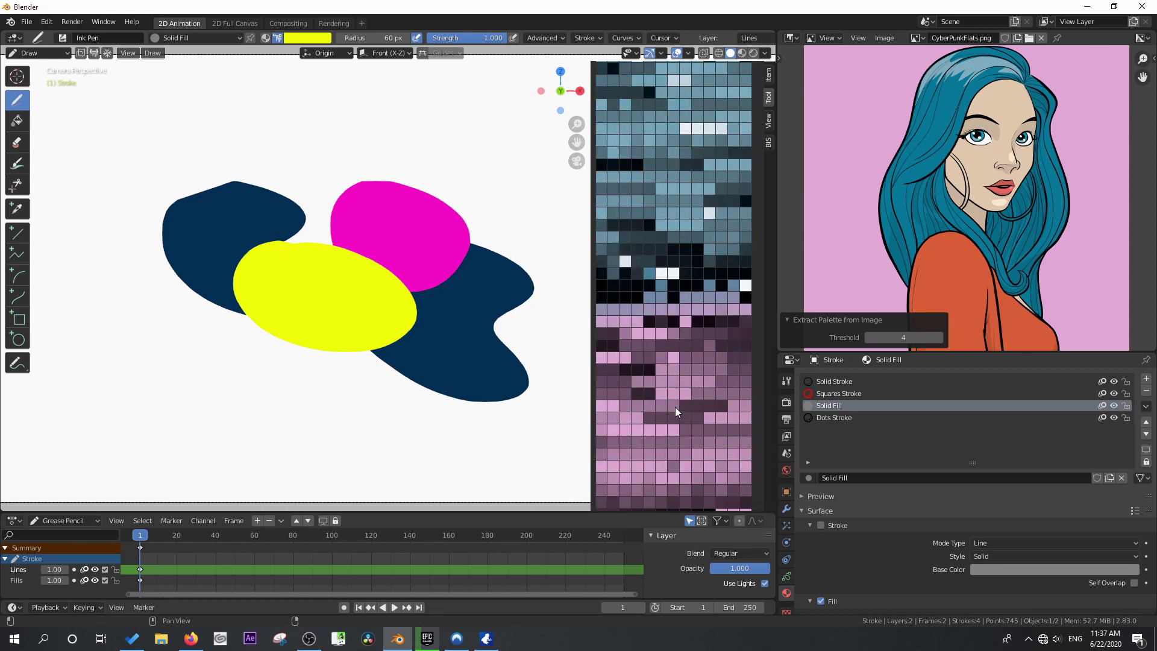
pyautogui.scroll(-5, 675, 406)
pyautogui.click(867, 337)
pyautogui.click(868, 336)
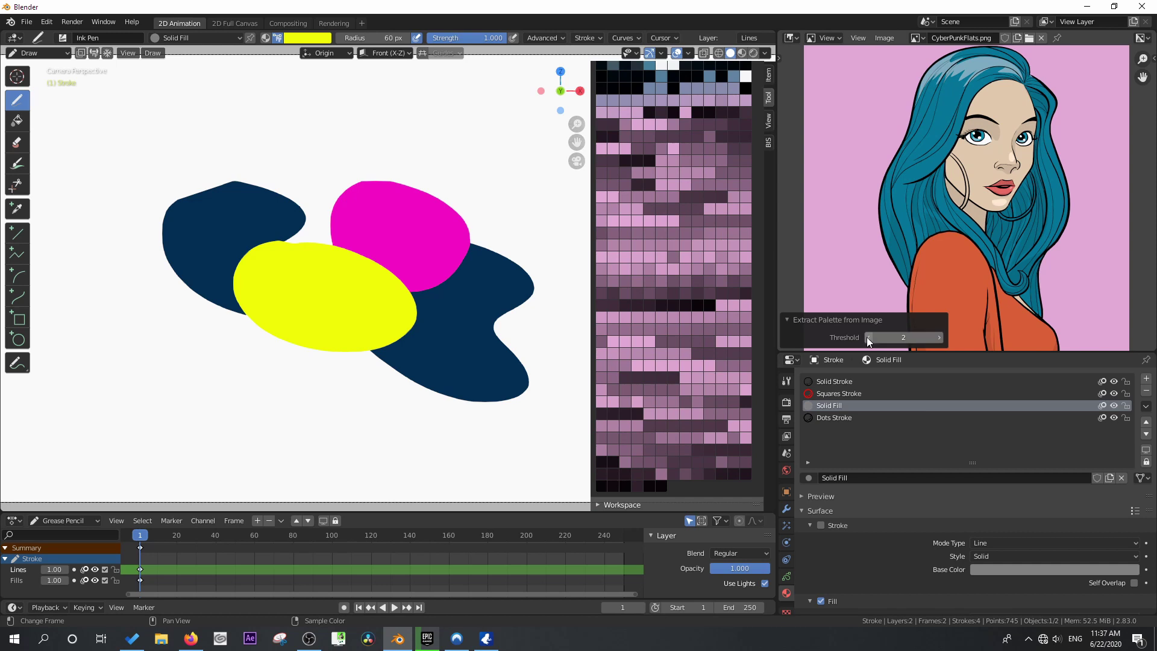
pyautogui.click(868, 337)
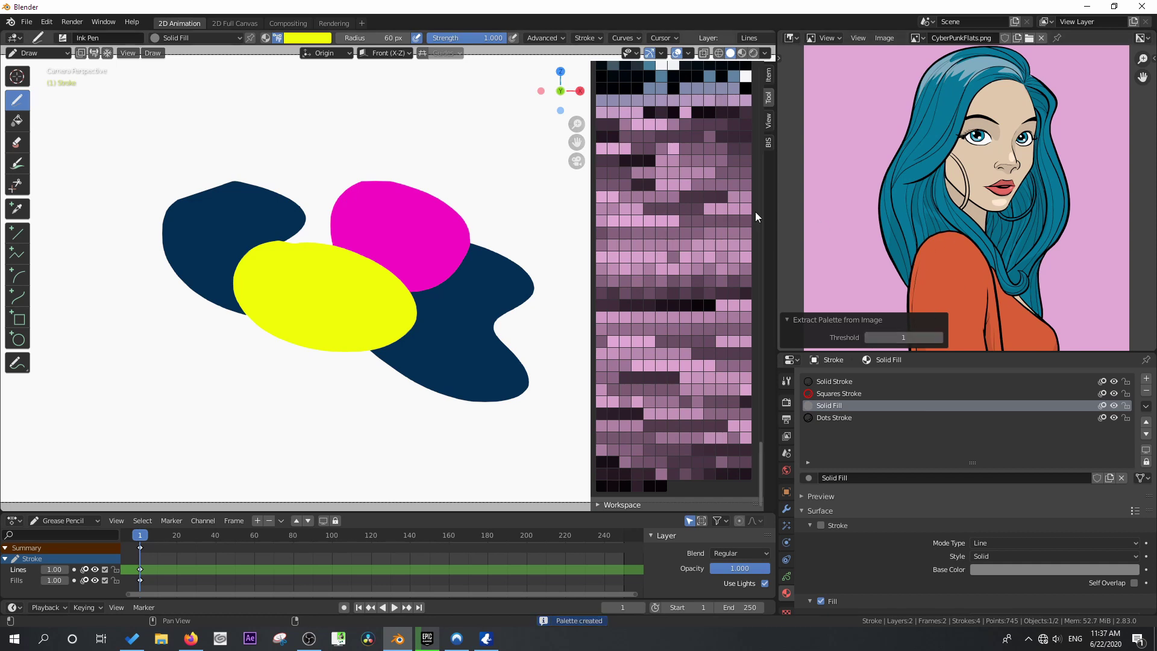
# Unlink the current palette and make CyberPunkFlats.png.001 the active palette
pyautogui.scroll(20, 744, 205)
pyautogui.click(752, 293)
pyautogui.click(604, 295)
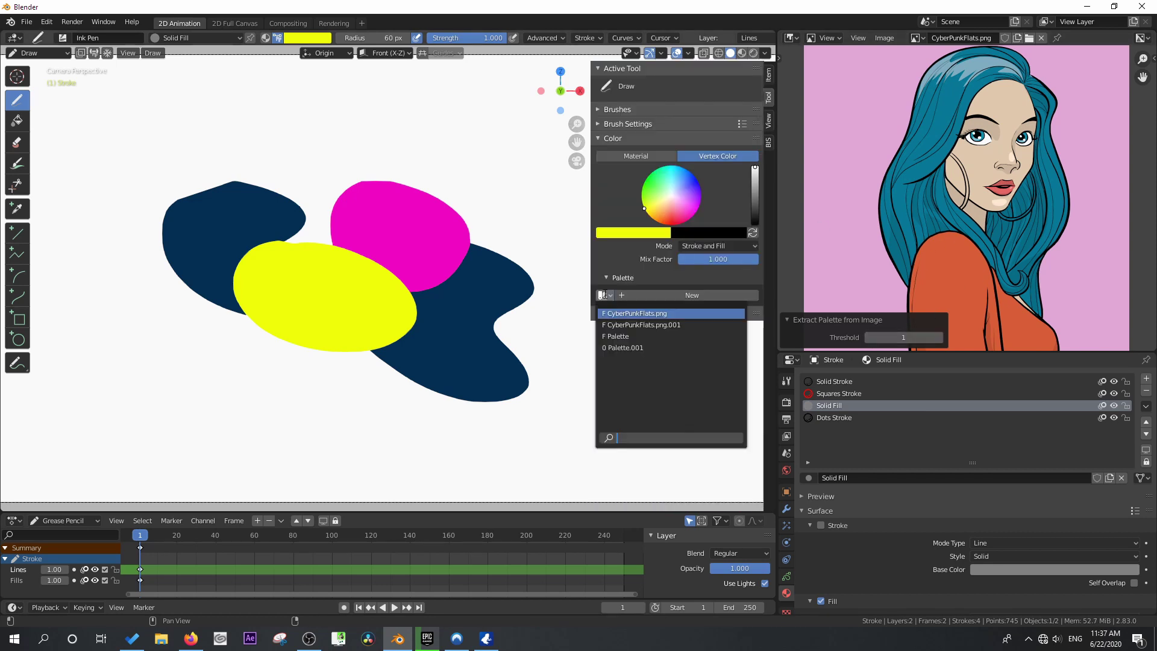
pyautogui.click(645, 320)
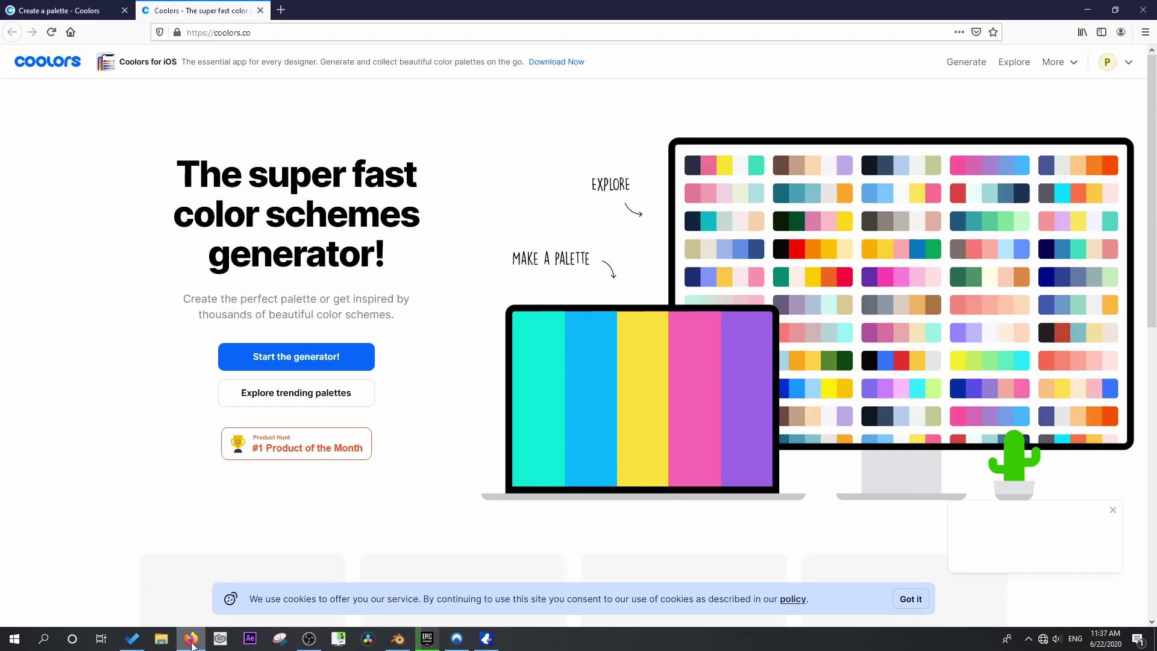
# Start the Coolors generator and replace the teal colour with the dark shade 002729
pyautogui.click(191, 638)
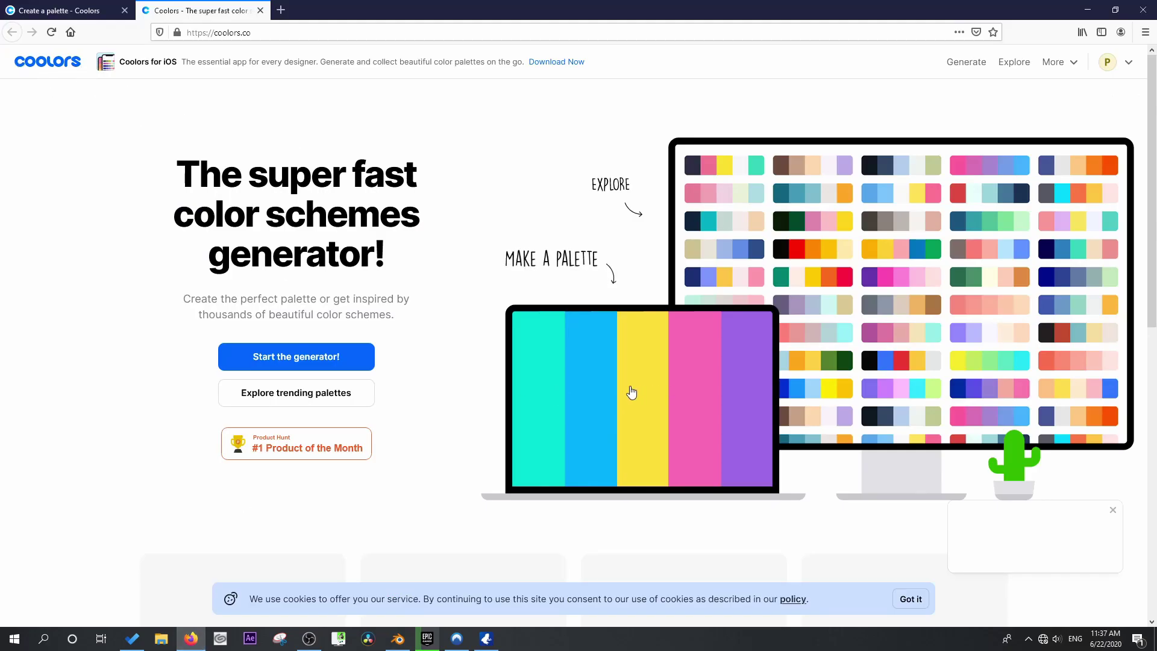
pyautogui.click(302, 367)
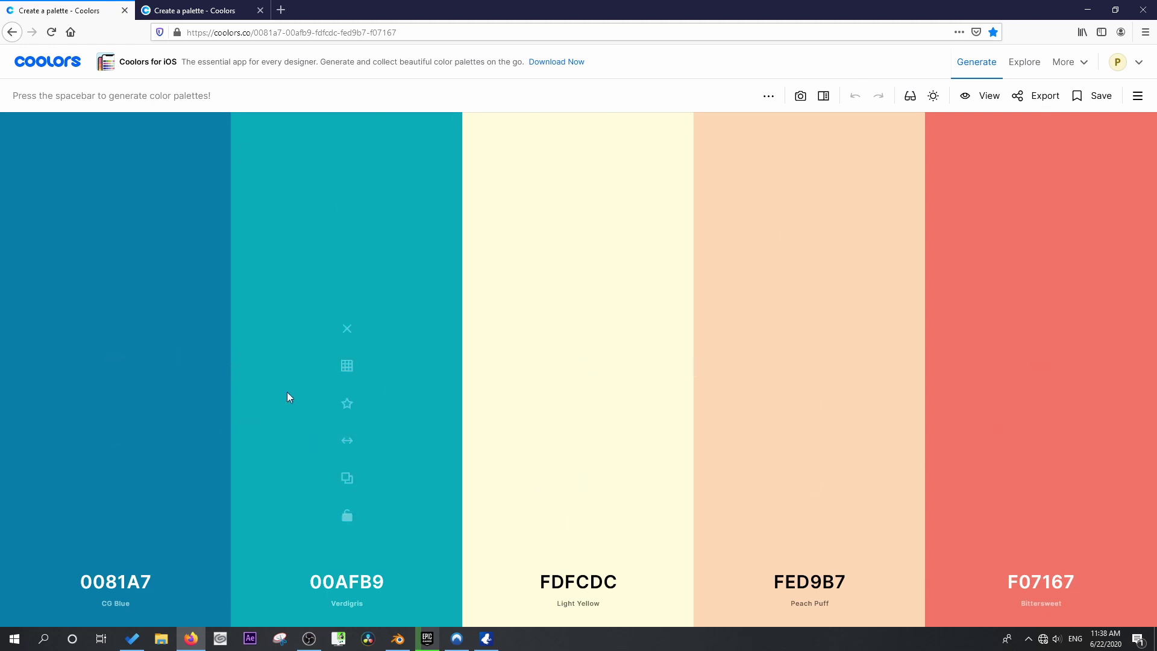
pyautogui.click(346, 368)
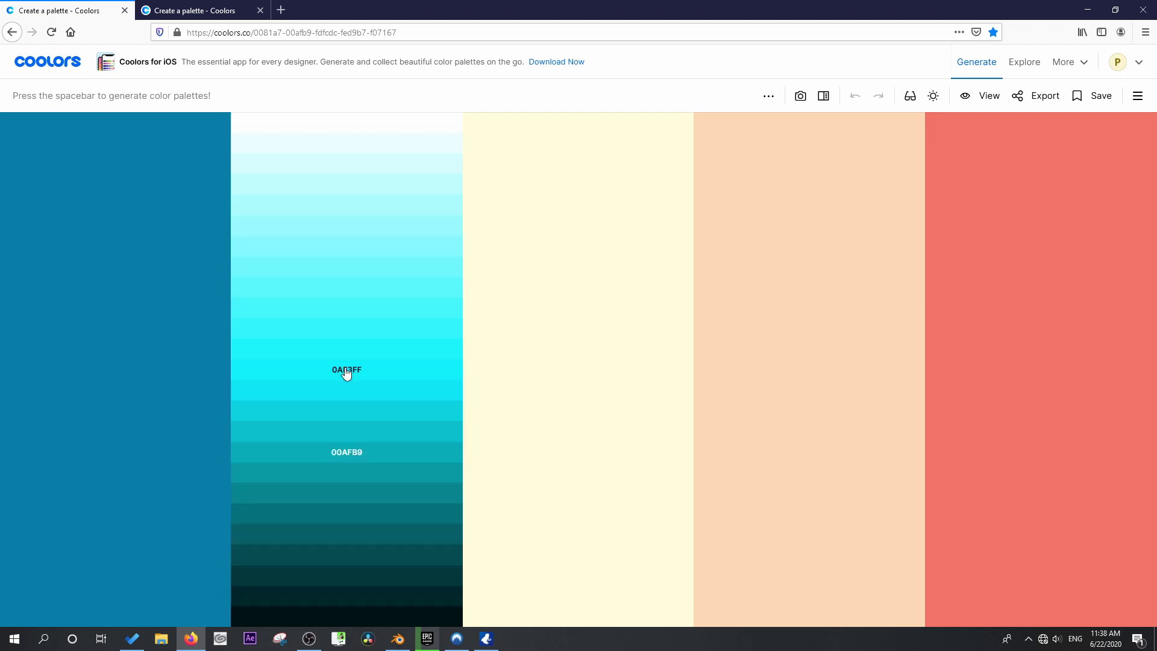
pyautogui.click(360, 592)
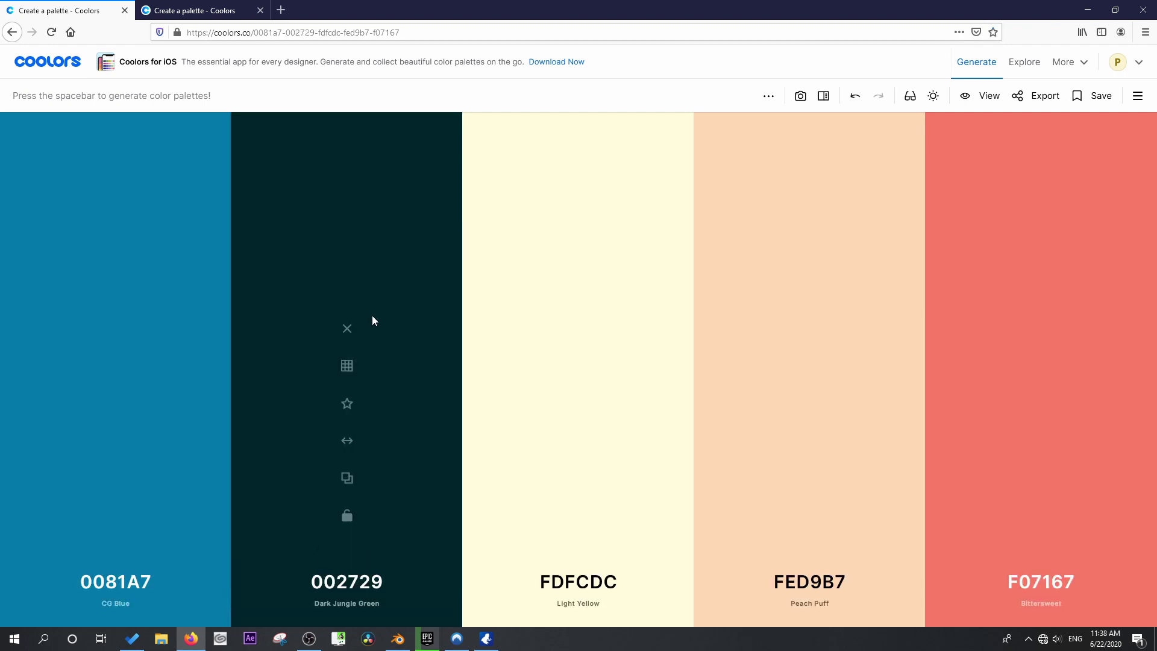
# Replace the blue with the light shade C2F1FF and move it into the second slot
pyautogui.click(116, 366)
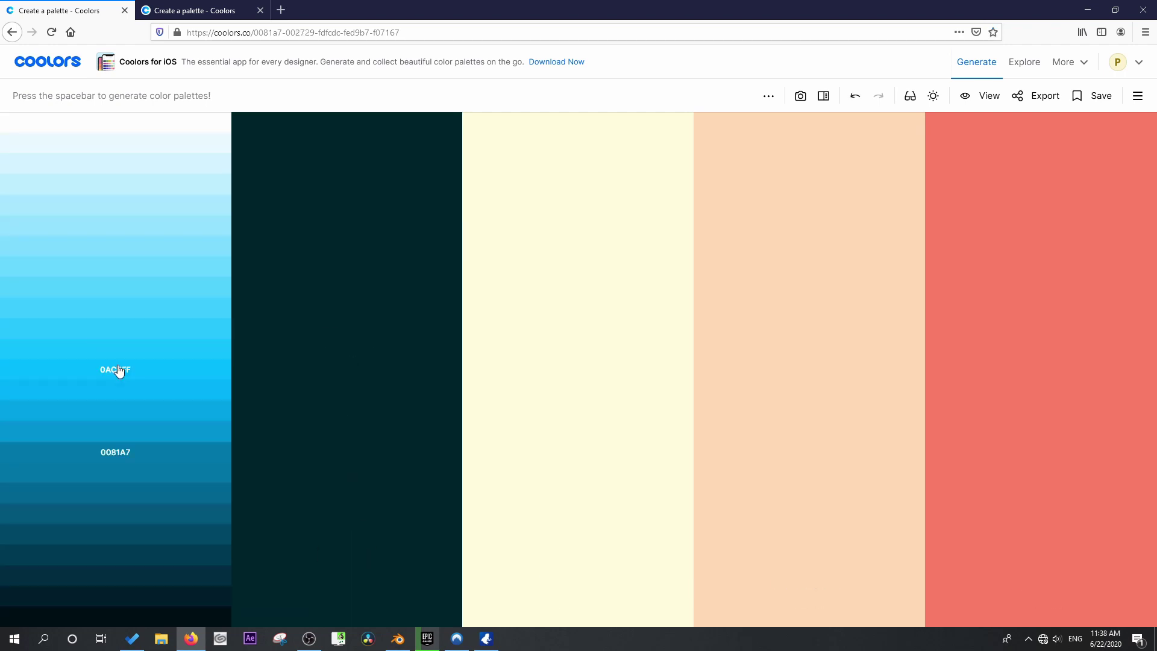
pyautogui.click(131, 189)
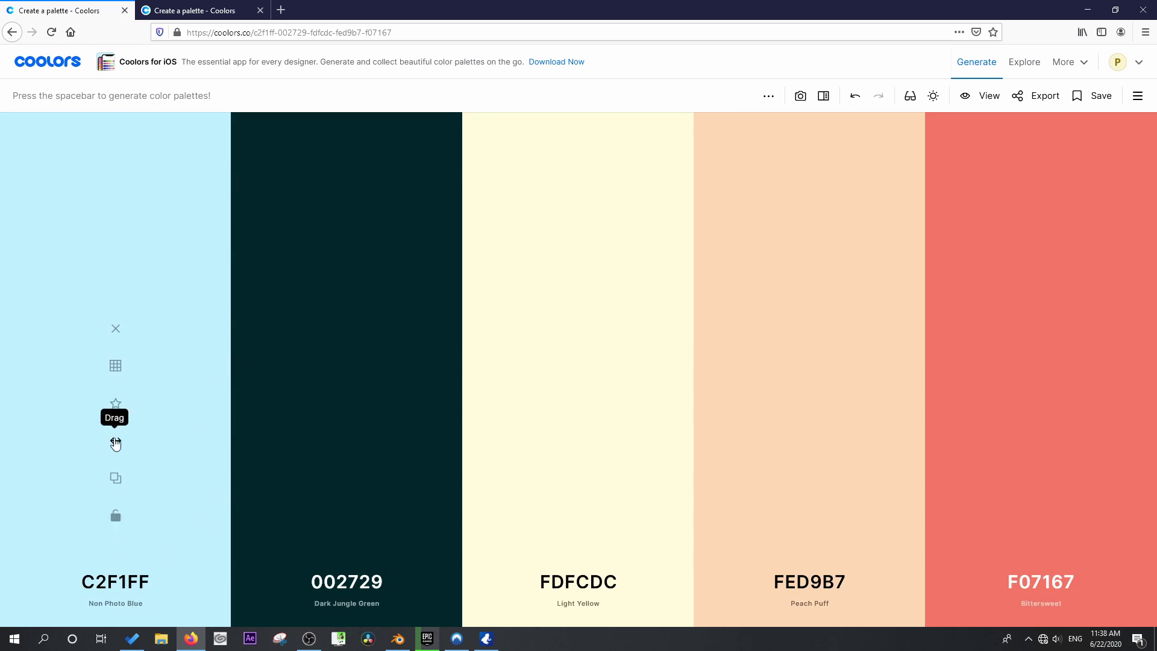
pyautogui.moveTo(115, 441); pyautogui.dragTo(361, 444)
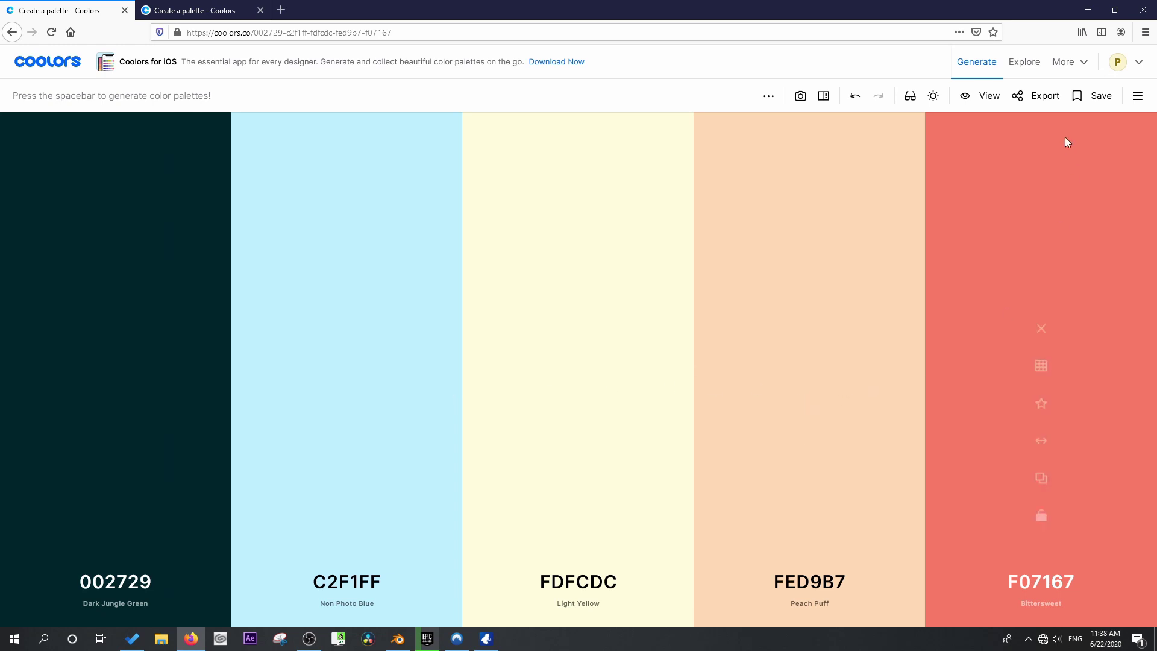
# Set up the palette's image export with HEX colour space, then review the General settings
pyautogui.click(1045, 97)
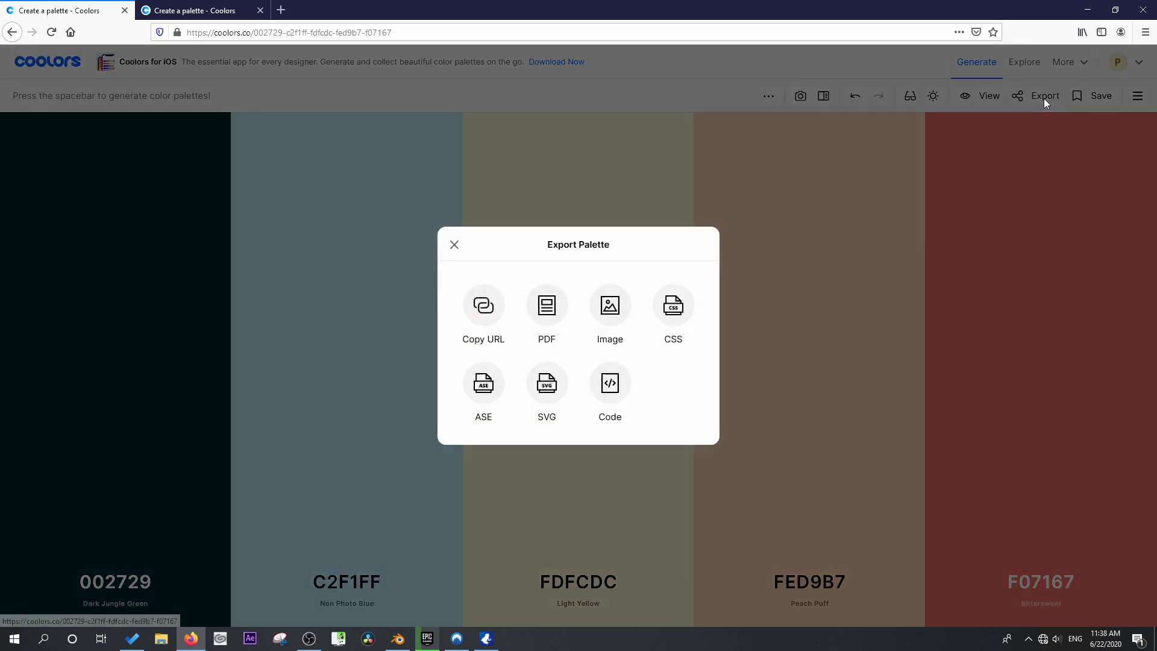
pyautogui.click(610, 315)
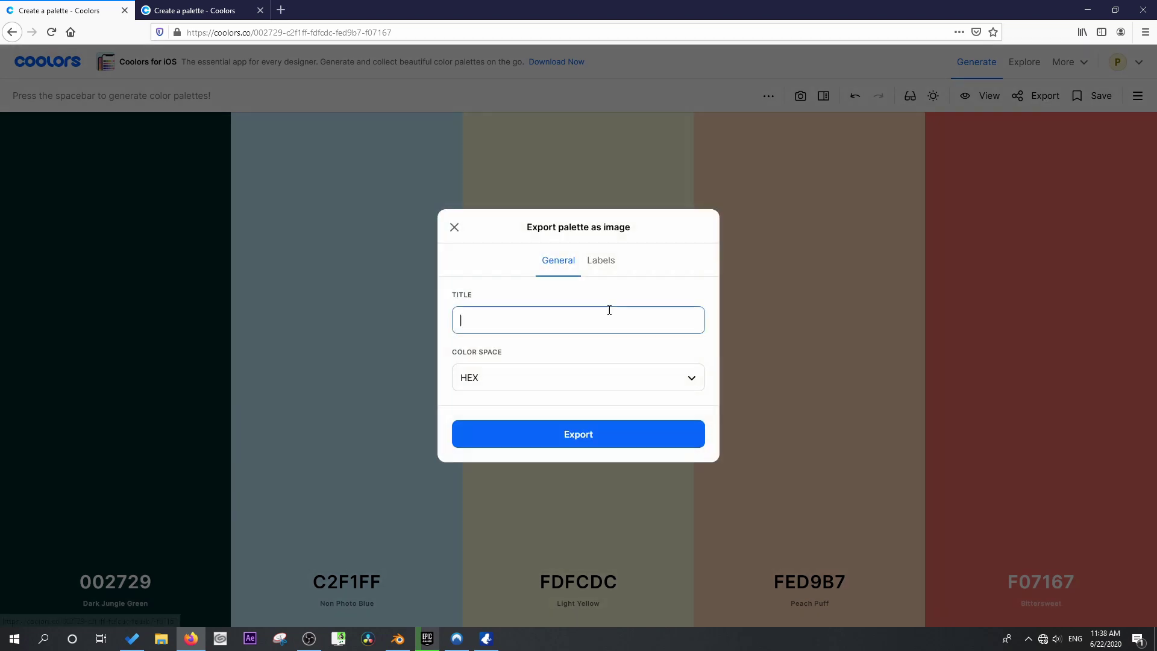
pyautogui.click(692, 381)
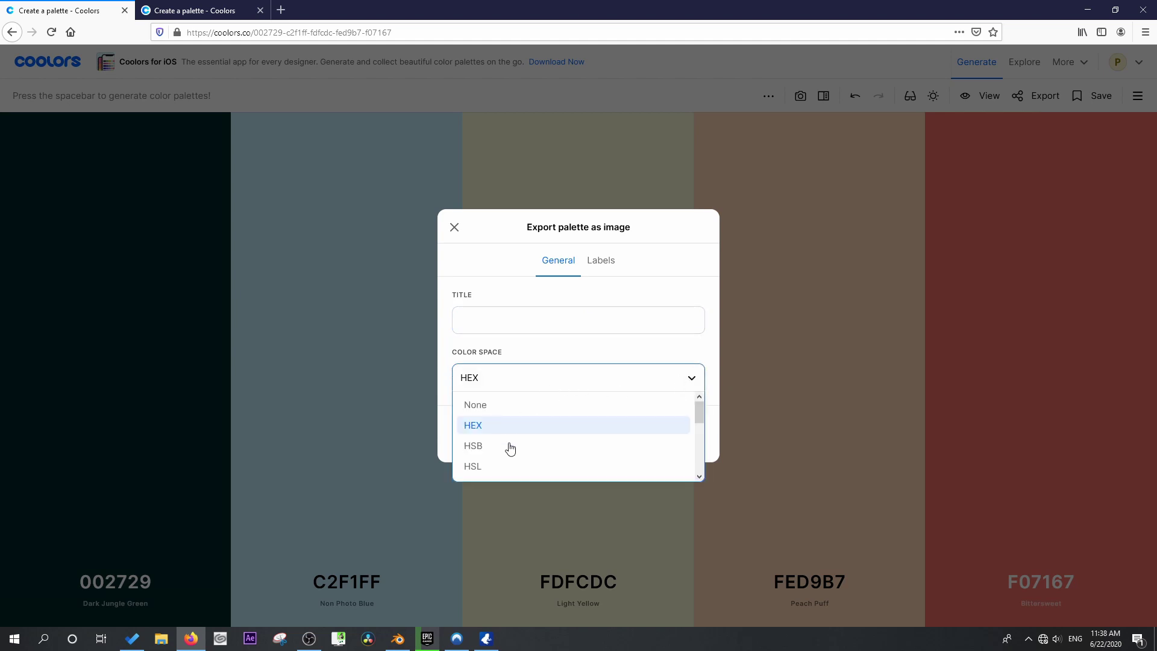
pyautogui.click(553, 355)
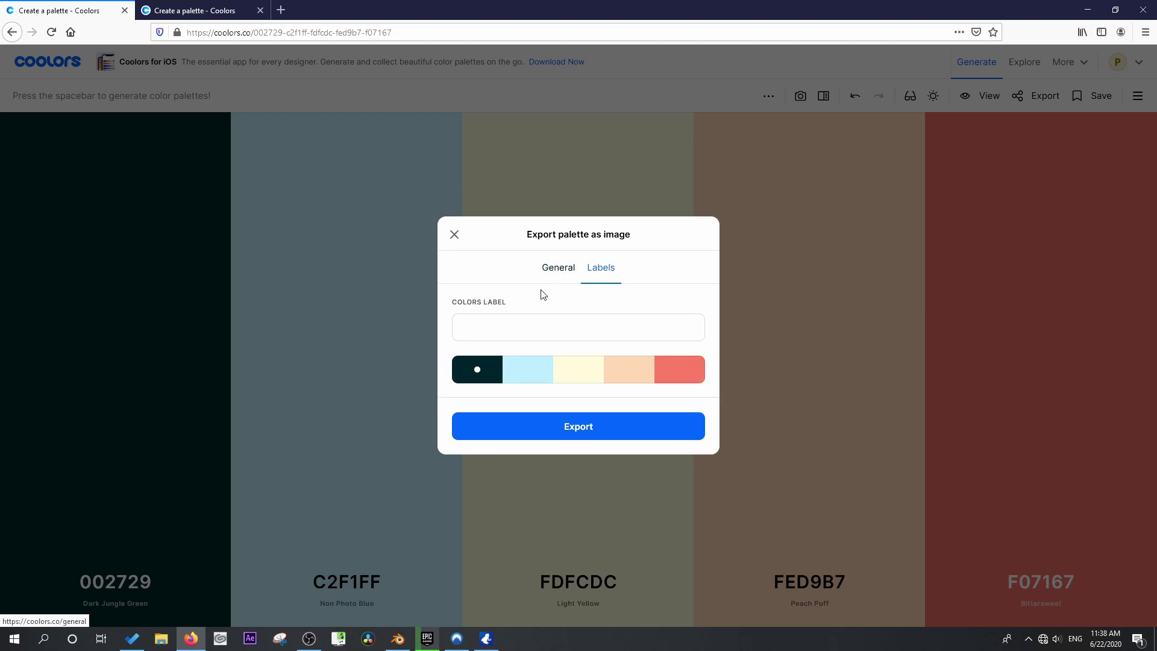
pyautogui.click(565, 271)
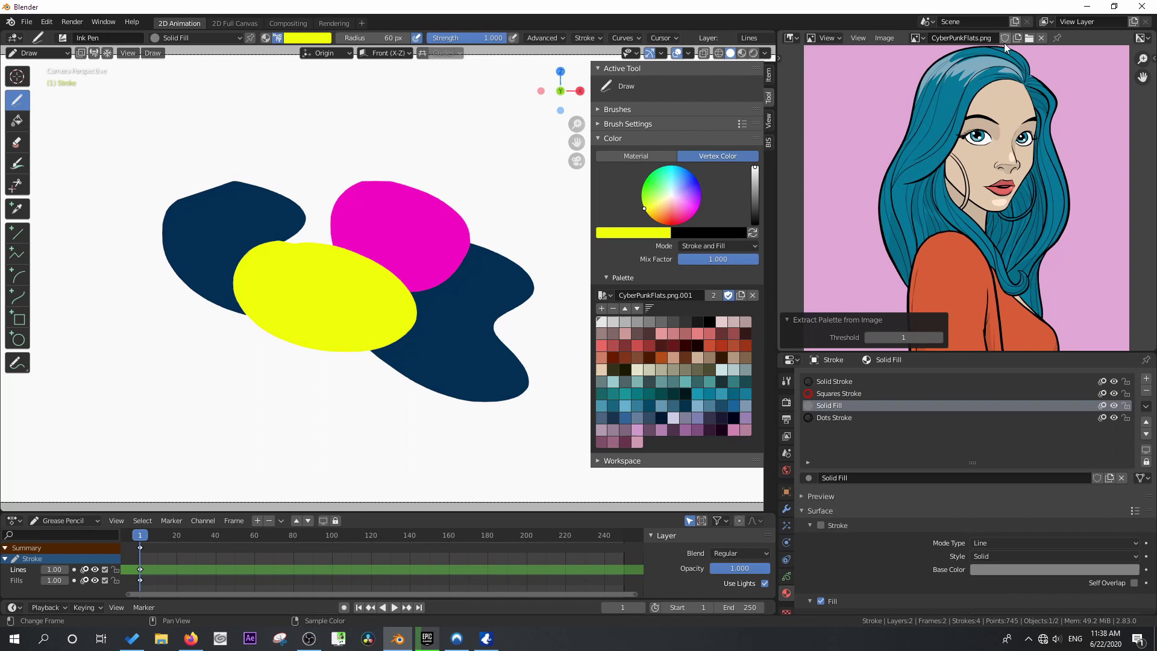
# Load CyberpunkGirl.png into the image editor
pyautogui.click(1029, 38)
pyautogui.click(426, 202)
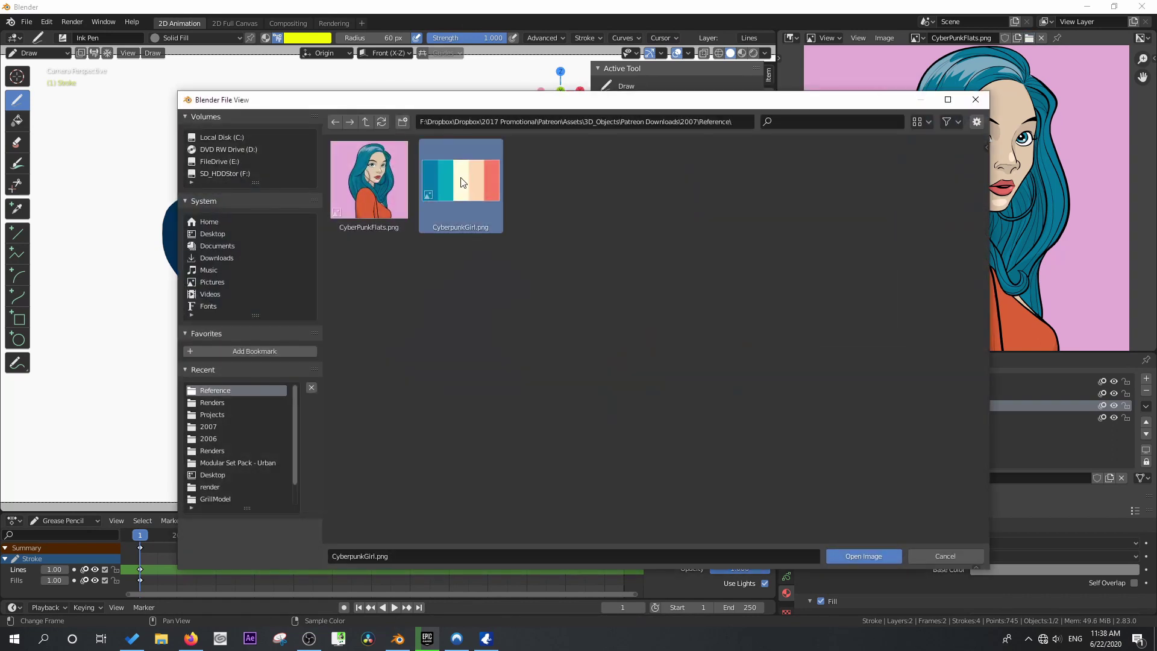
pyautogui.click(864, 556)
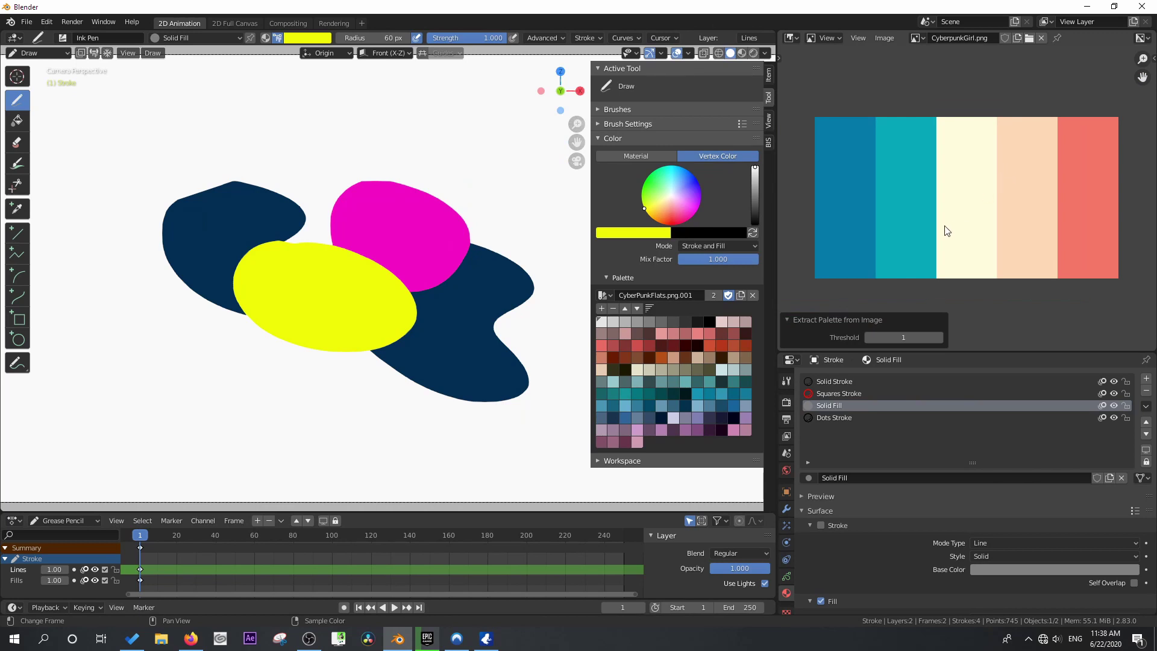
# Extract a palette from CyberpunkGirl.png and make the CyberpunkGirl.png palette active
pyautogui.click(885, 38)
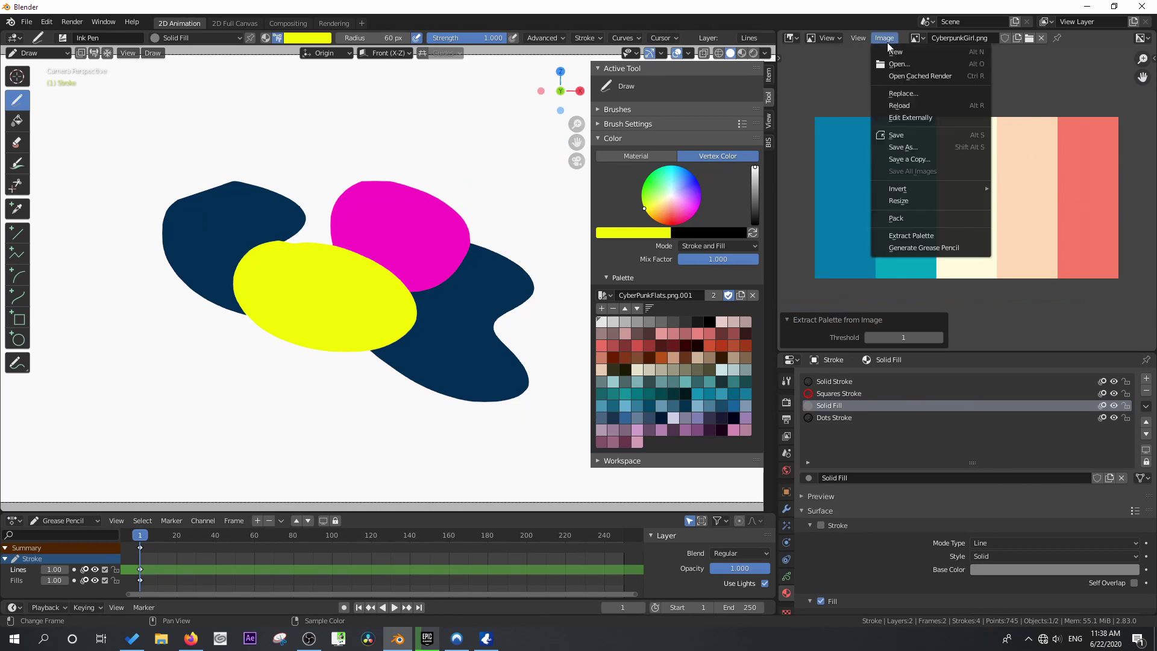
pyautogui.click(910, 233)
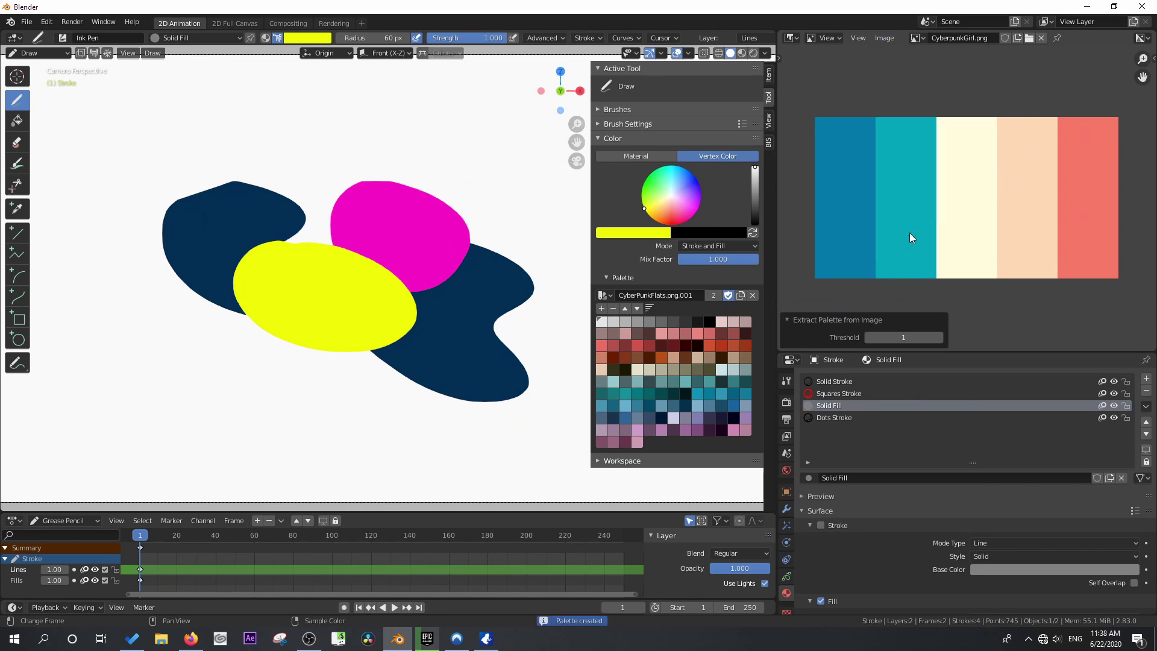
pyautogui.click(605, 295)
pyautogui.click(625, 337)
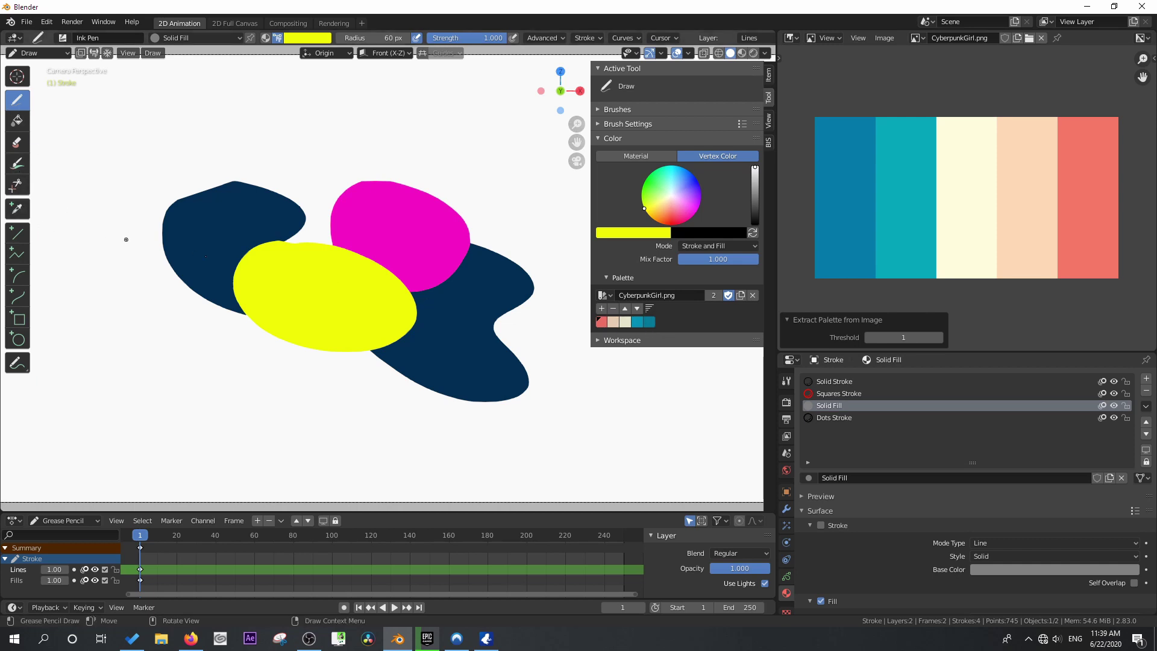
# Pick the peach swatch and draw a fill blob over the yellow and navy shapes
pyautogui.click(616, 235)
pyautogui.click(612, 322)
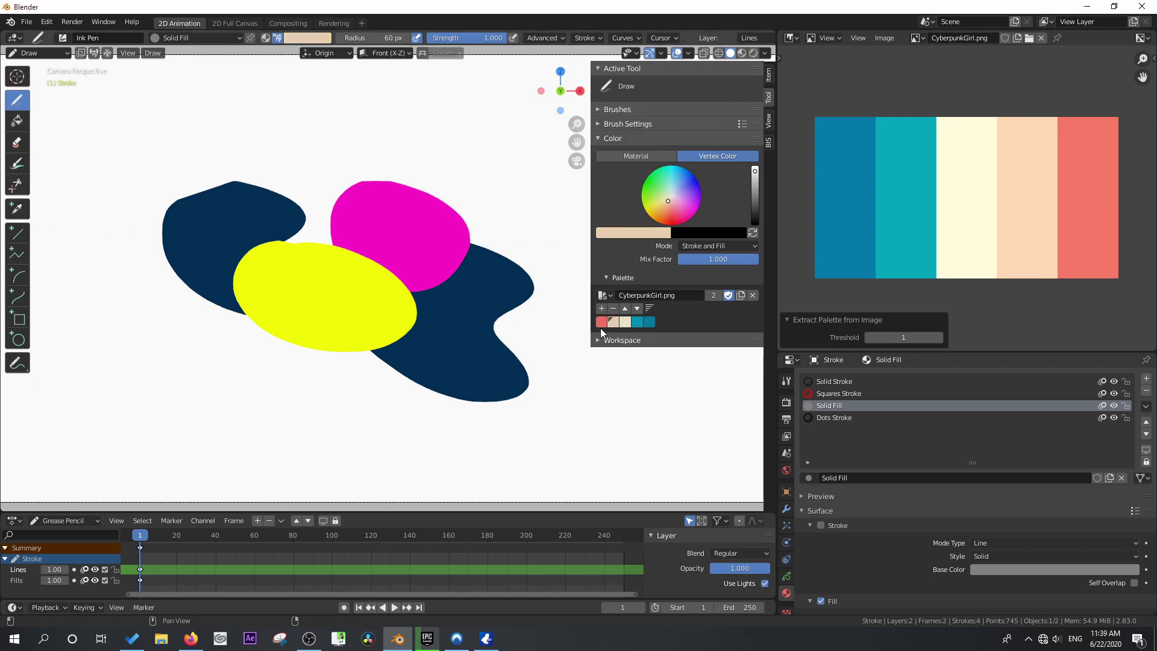
pyautogui.moveTo(241, 179)
pyautogui.mouseDown()
pyautogui.moveTo(380, 283)
pyautogui.moveTo(235, 178)
pyautogui.mouseUp()
# Draw a teal blob across the middle shapes and preview with Rendered shading
pyautogui.click(637, 322)
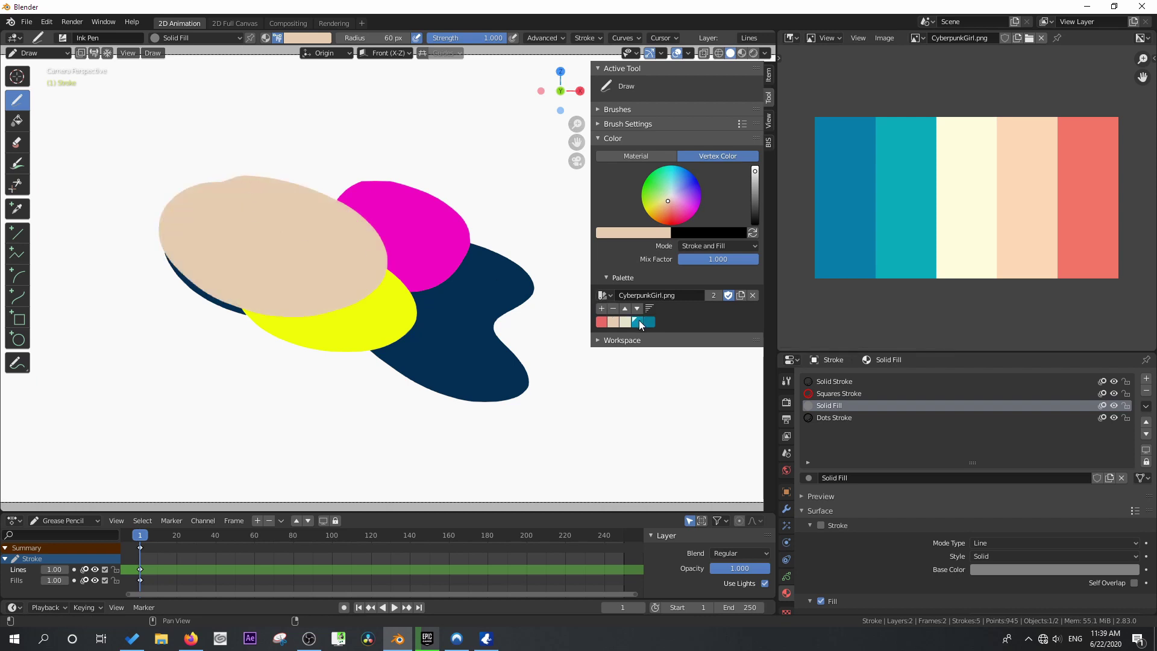
pyautogui.moveTo(369, 226); pyautogui.dragTo(414, 205)
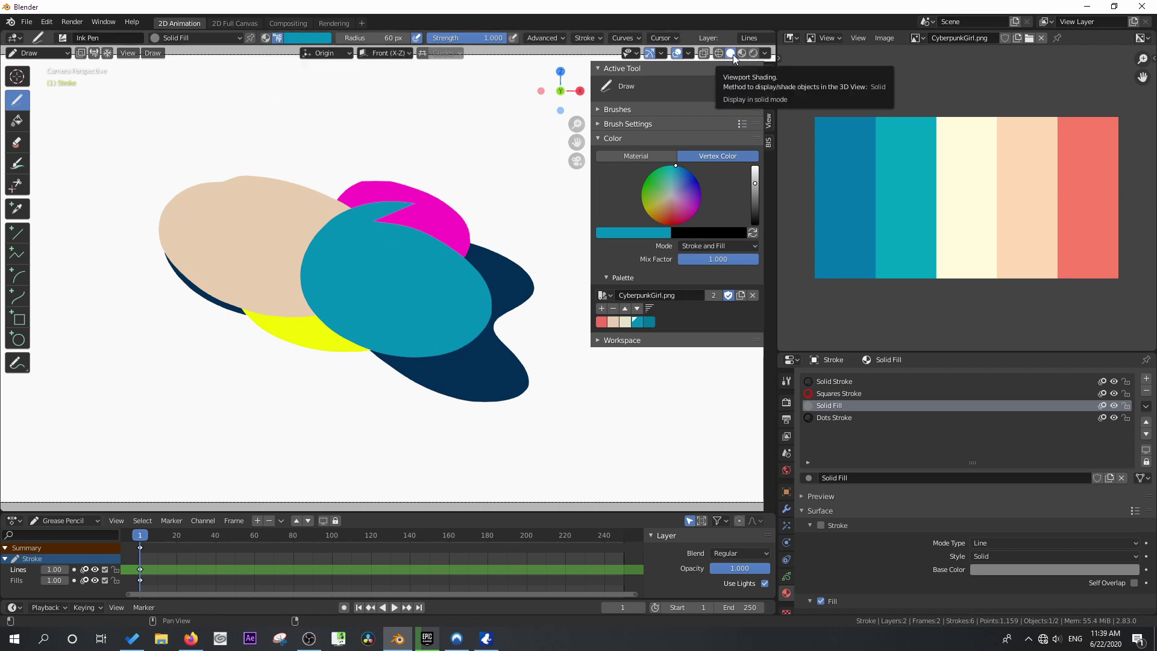
pyautogui.click(753, 53)
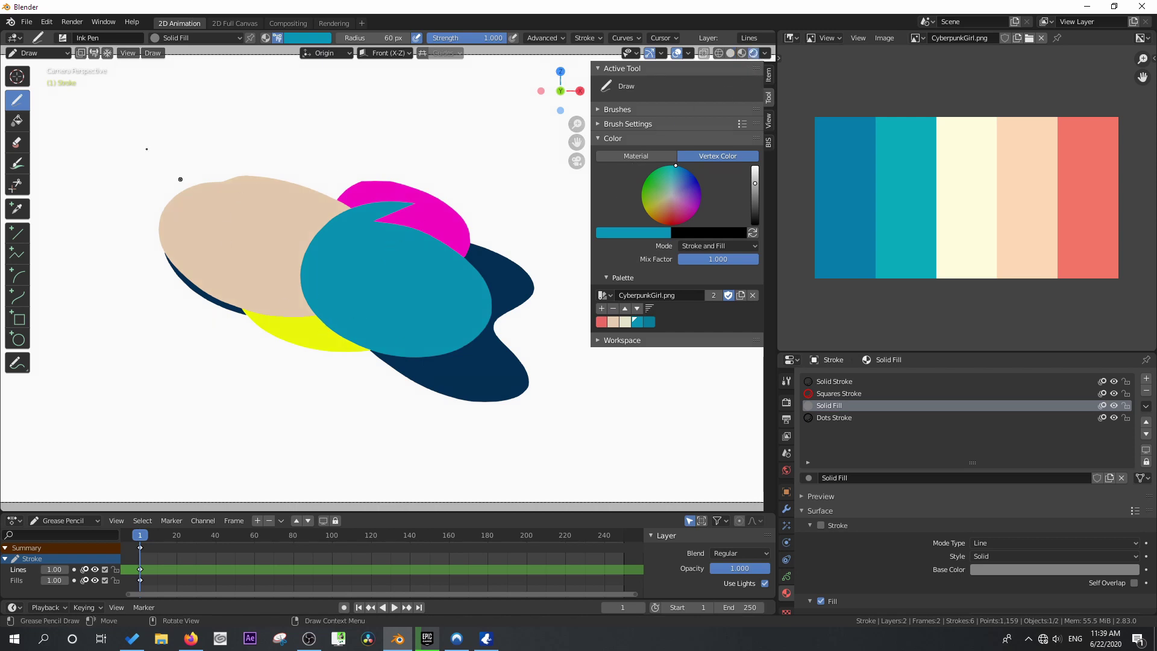
# Render an image of the blob canvas, inspect the Render Result, then close it
pyautogui.click(72, 21)
pyautogui.click(81, 39)
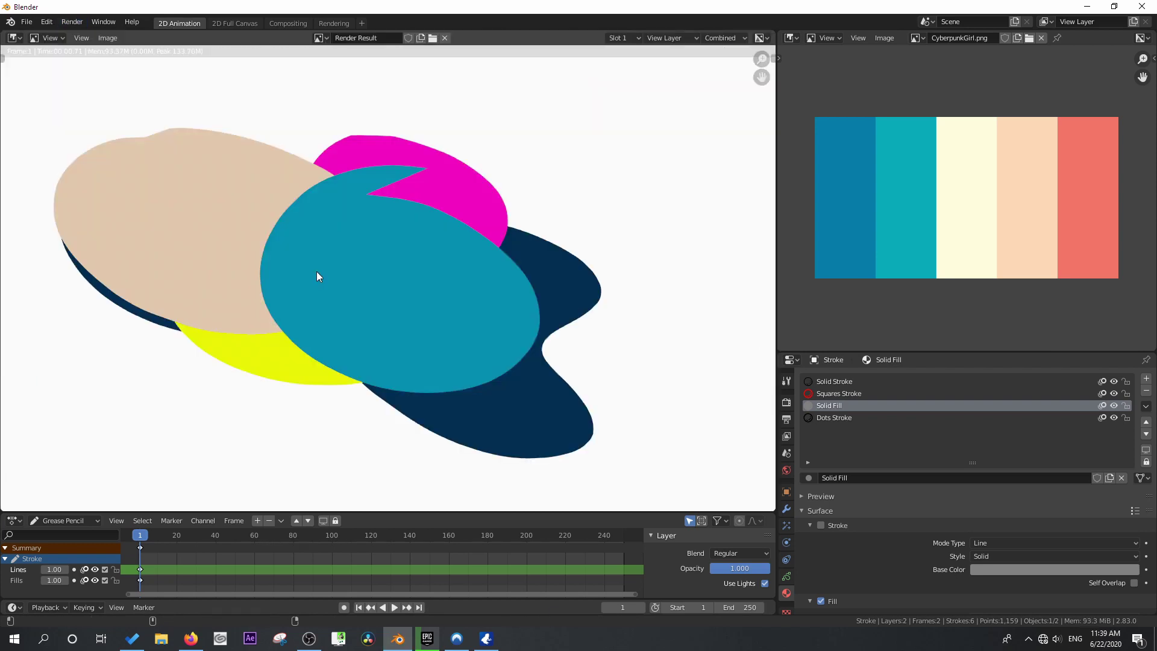
pyautogui.scroll(-3, 410, 317)
pyautogui.scroll(1, 407, 322)
pyautogui.press('Escape')
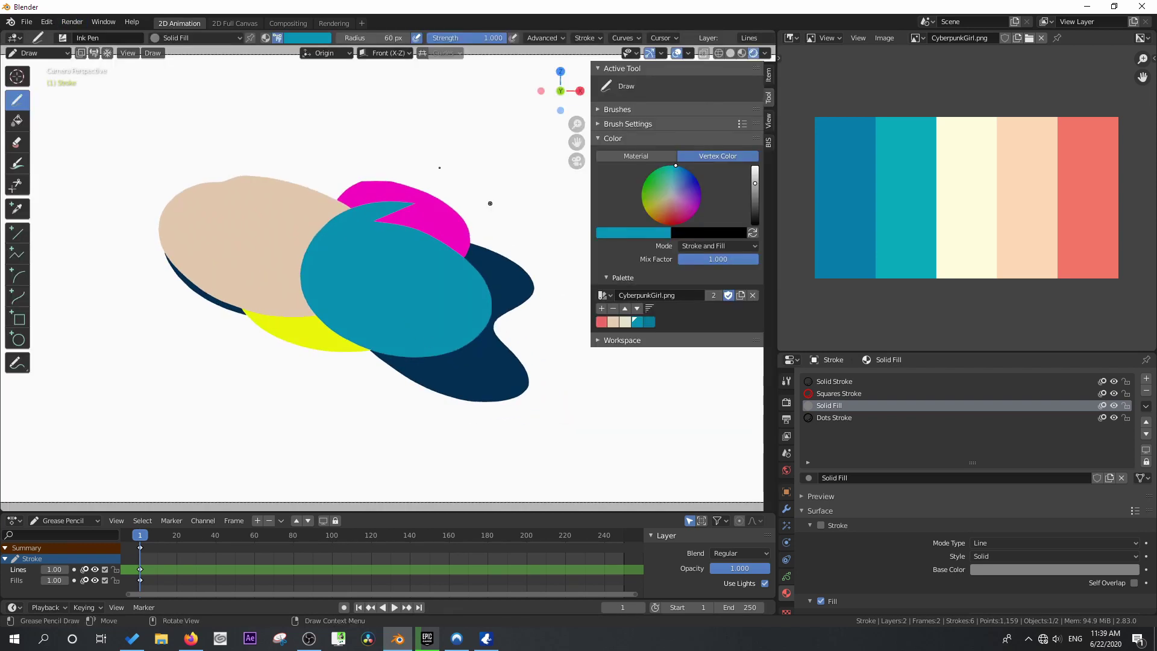